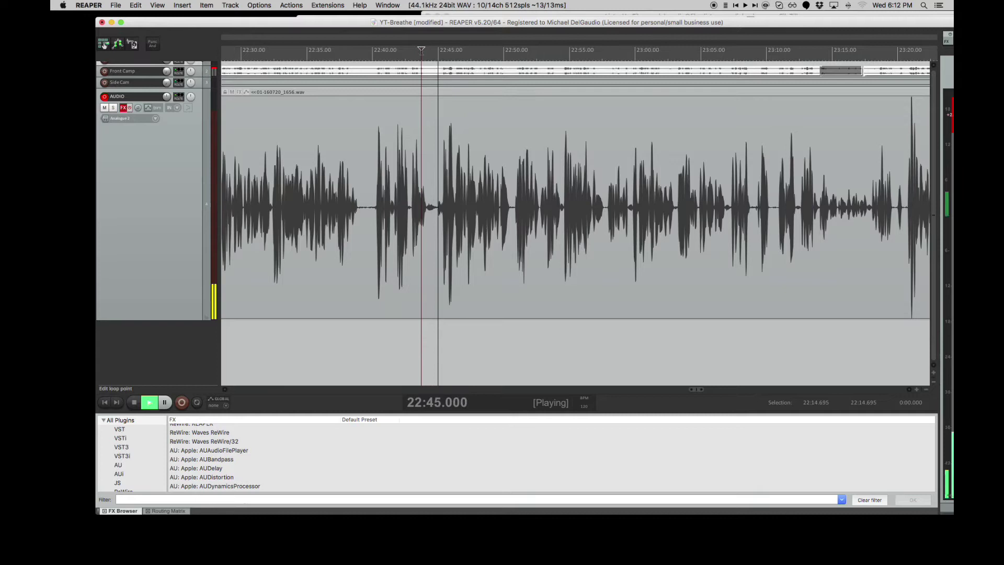
# Stop playback, un-bypass the AUDIO track's effects and open its FX chain of five plugins
pyautogui.press('space')
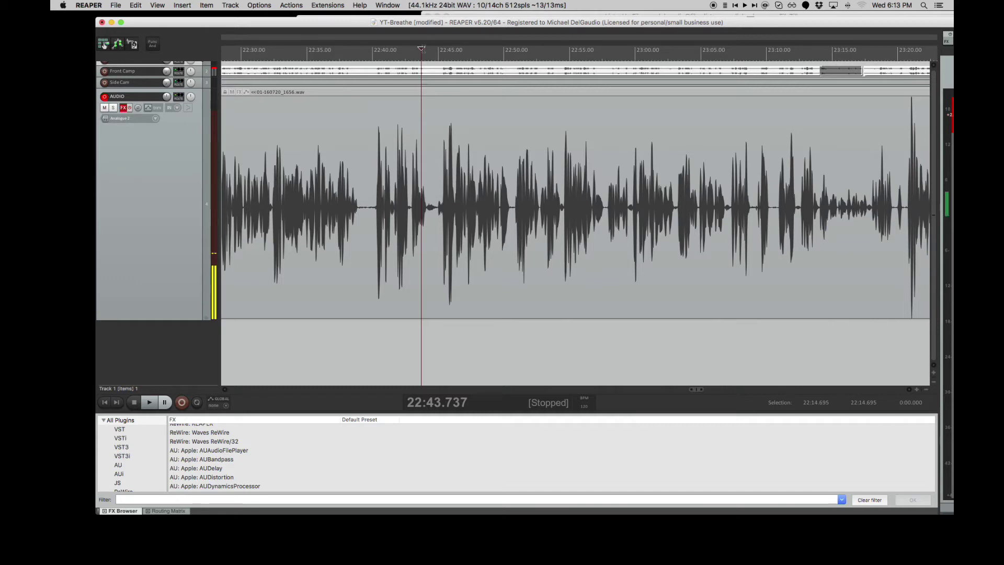
pyautogui.hscroll(2, 370, 58)
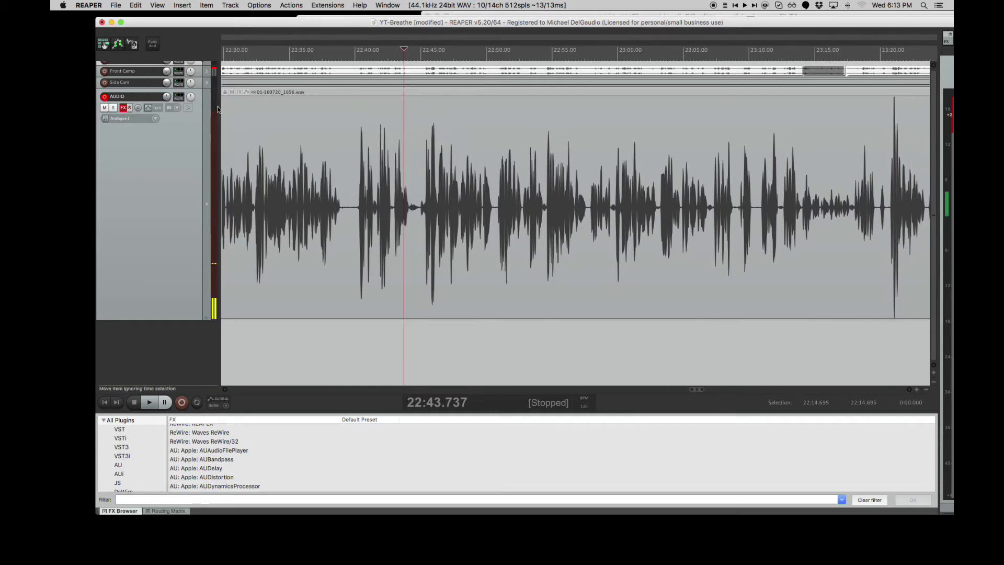
pyautogui.click(130, 109)
pyautogui.click(124, 108)
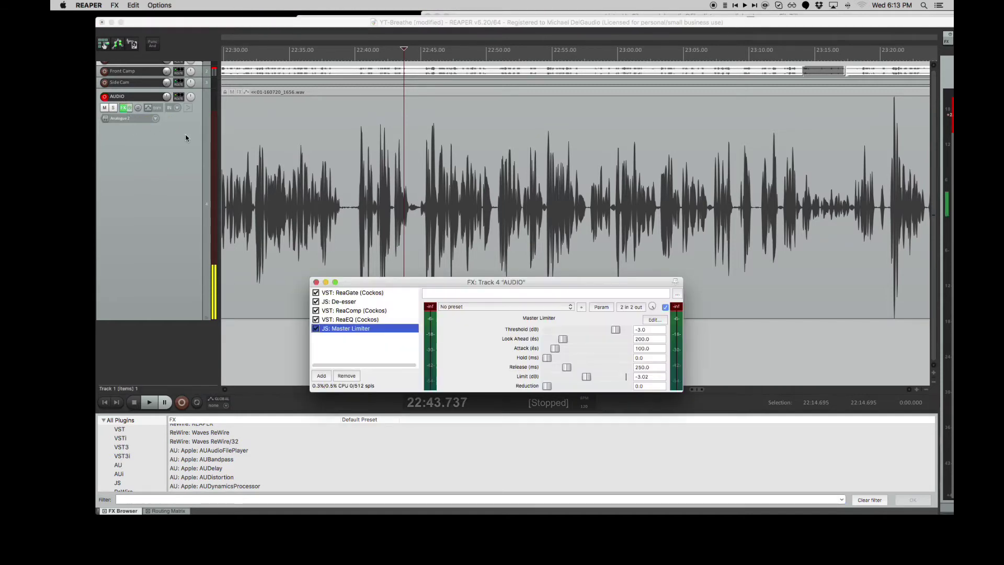
# Close the FX chain and audition the voice-over from 22:43.665
pyautogui.click(316, 283)
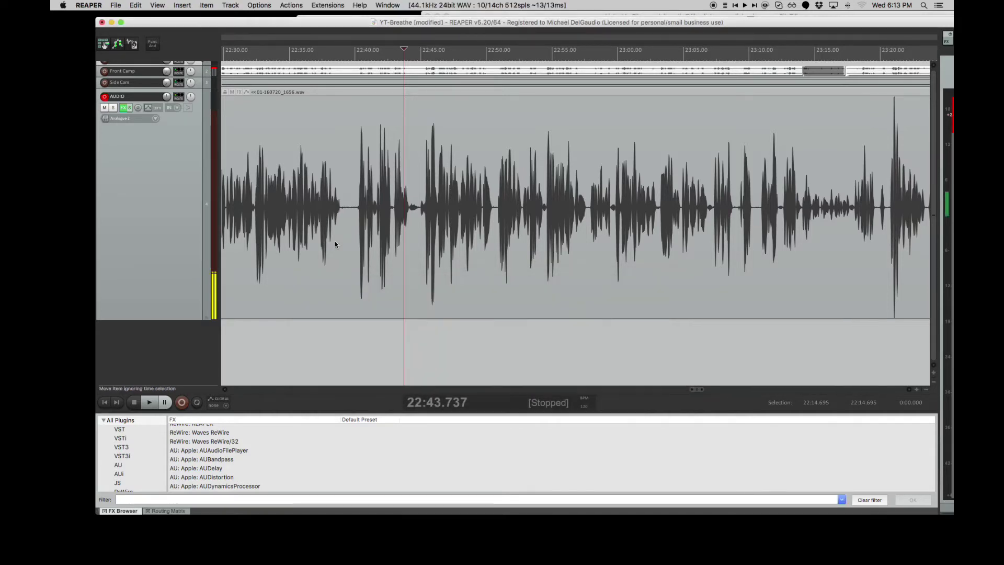
pyautogui.click(402, 50)
pyautogui.press('space')
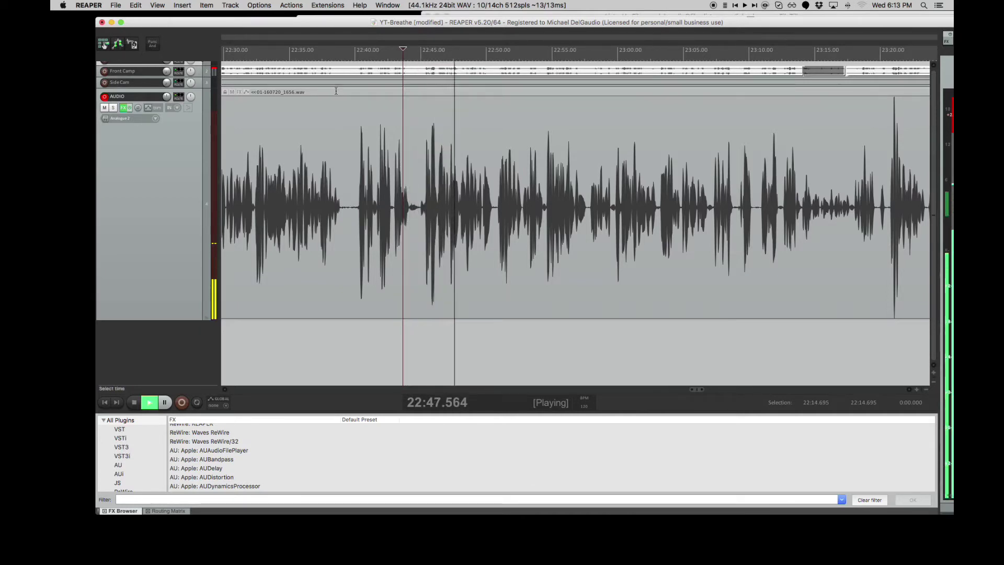
pyautogui.press('space')
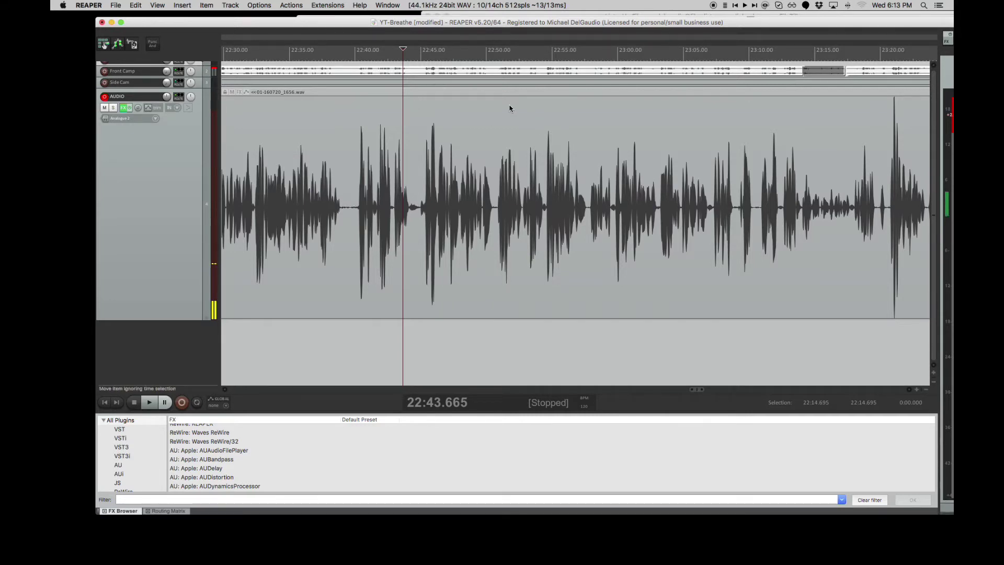
# Zoom in, play a snippet from about 22:54, then reopen the track's FX chain
pyautogui.scroll(5, 539, 102)
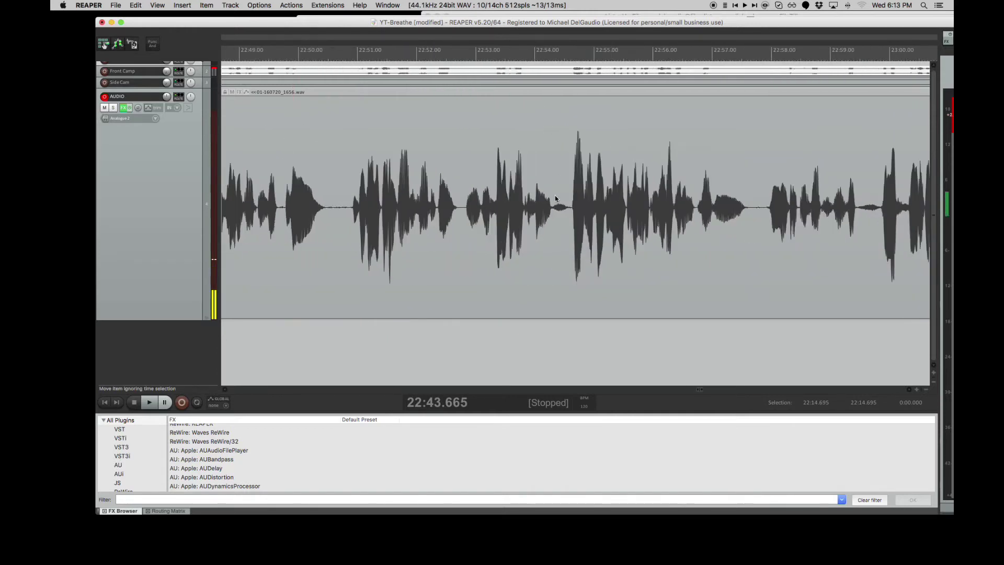
pyautogui.click(550, 51)
pyautogui.press('space')
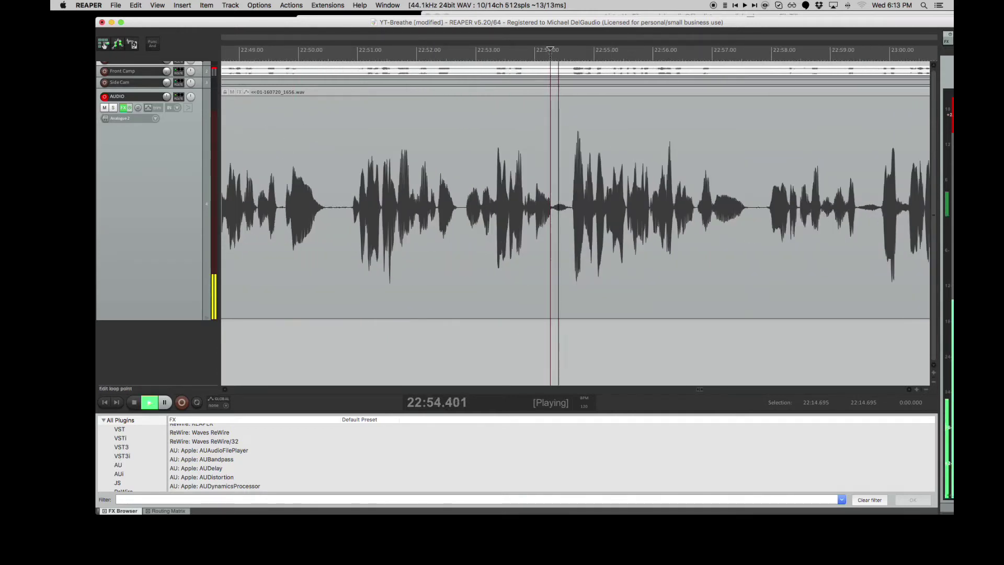
pyautogui.press('space')
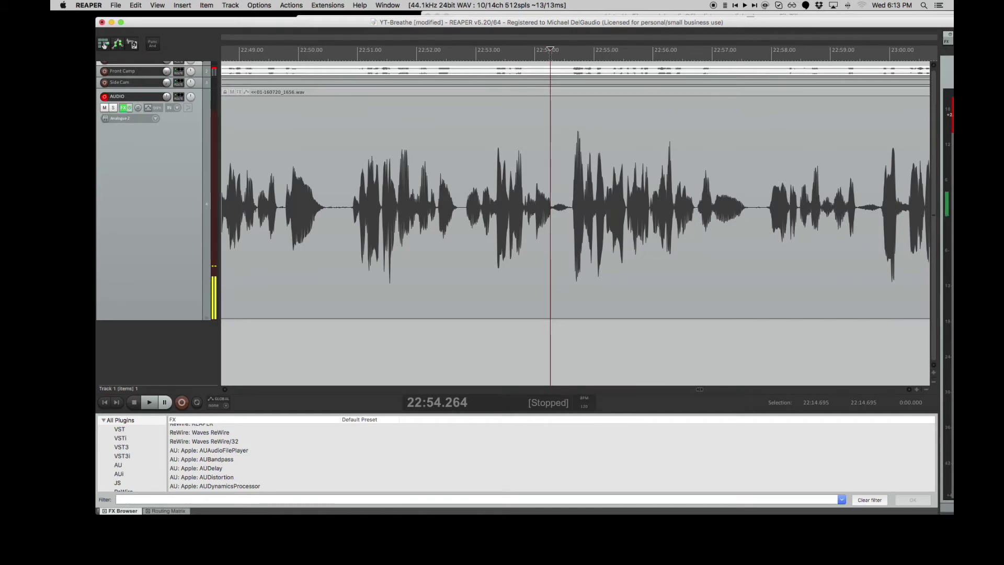
pyautogui.click(124, 108)
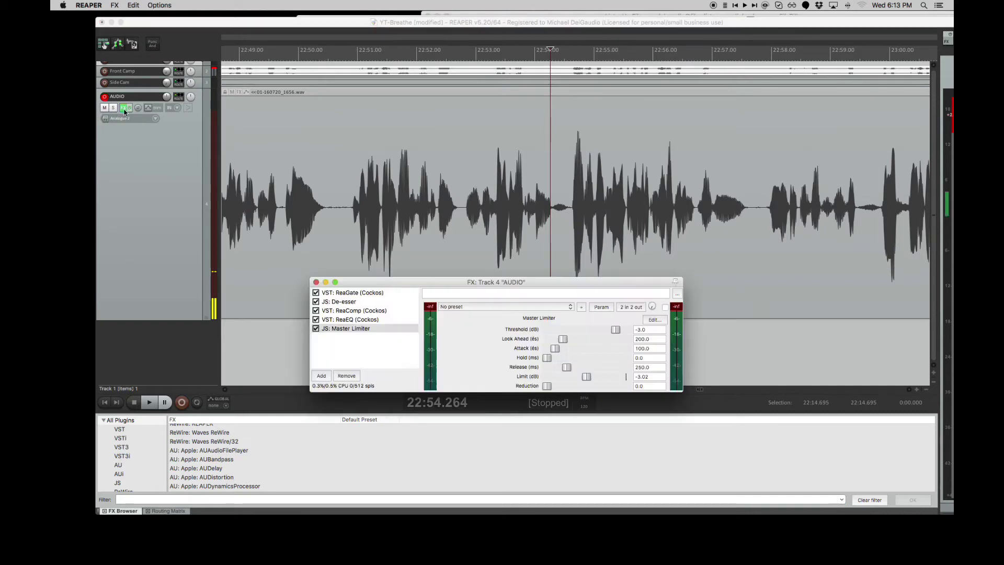
# Select ReaGate, raise its threshold to -24.5 dB, and replay the passage to check
pyautogui.click(338, 293)
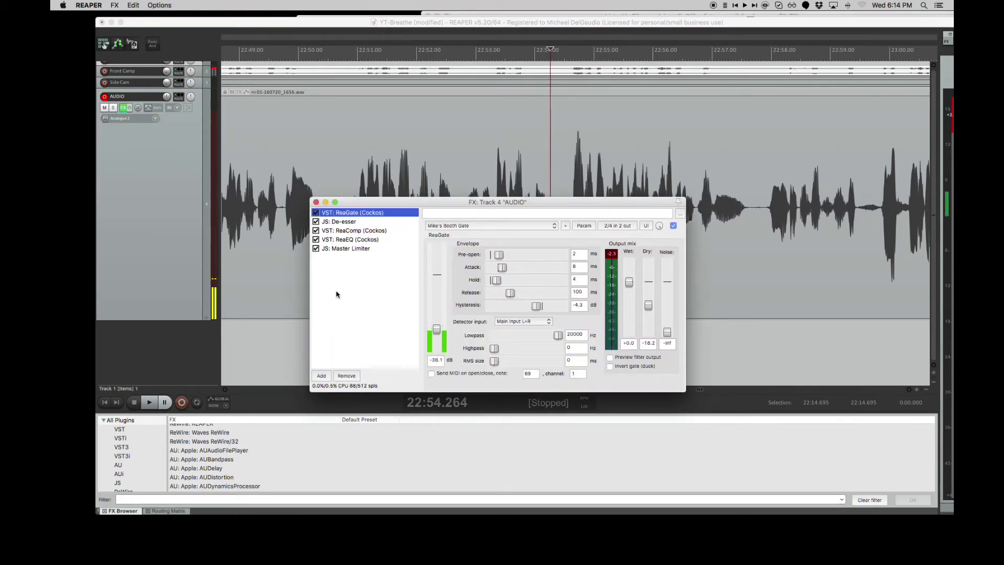
pyautogui.press('space')
pyautogui.press('space')
pyautogui.moveTo(435, 332); pyautogui.dragTo(432, 320)
pyautogui.press('space')
pyautogui.press('space')
pyautogui.press('space')
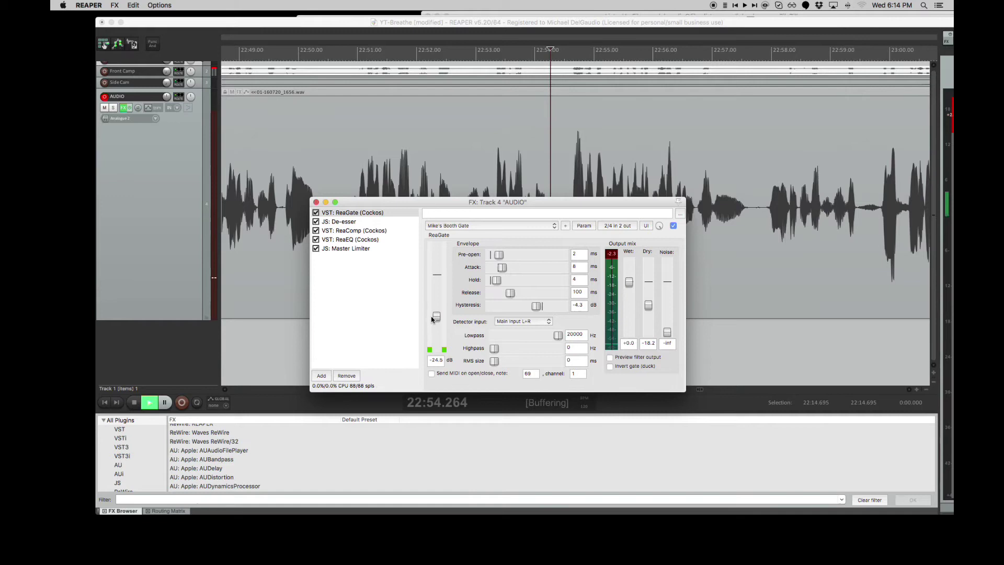
pyautogui.press('space')
pyautogui.press('space')
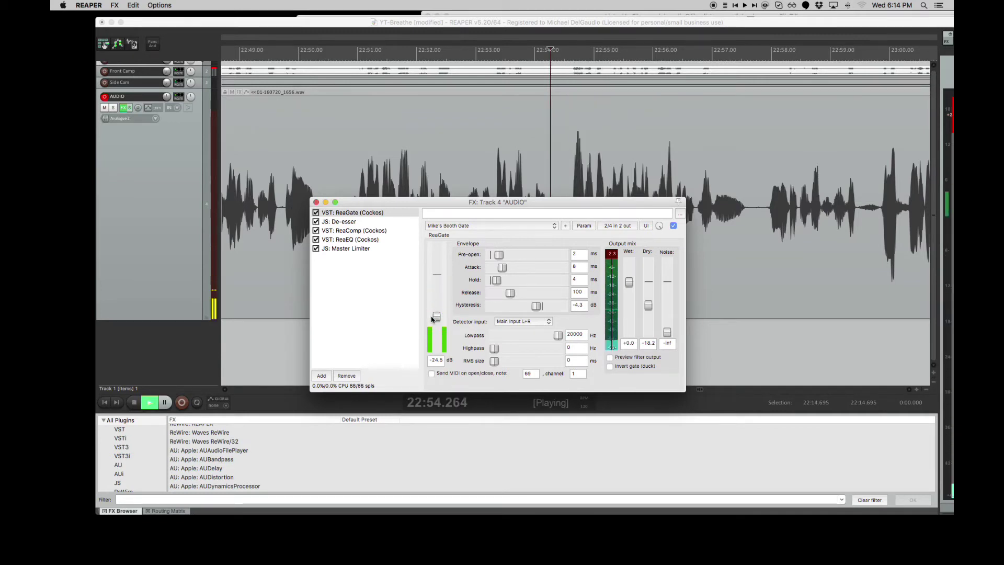
pyautogui.press('space')
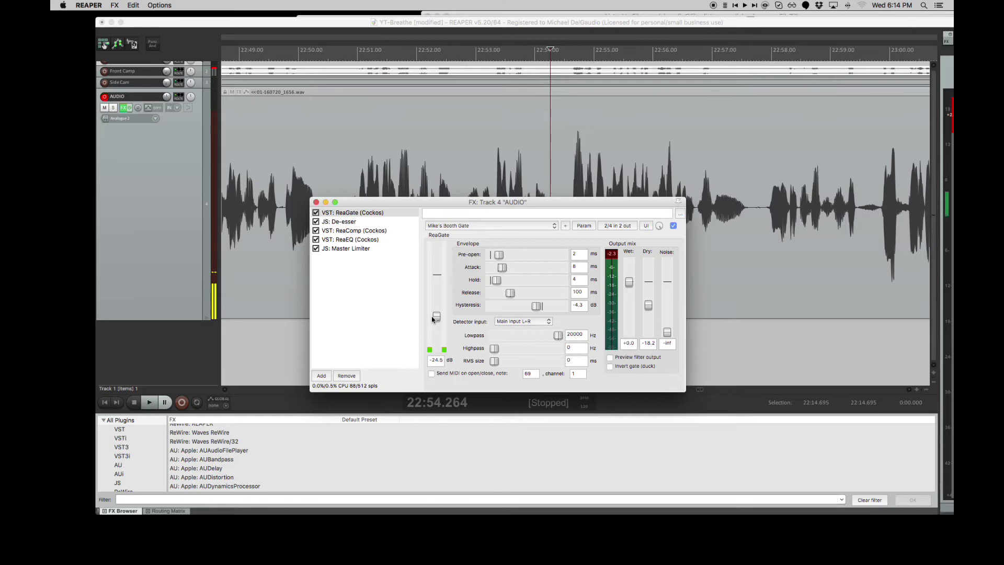
pyautogui.press('space')
pyautogui.press('space')
pyautogui.press('space')
pyautogui.press('space')
# Uncover the waveform and audition the gated voice from about 22:53.5
pyautogui.moveTo(455, 202); pyautogui.dragTo(471, 274)
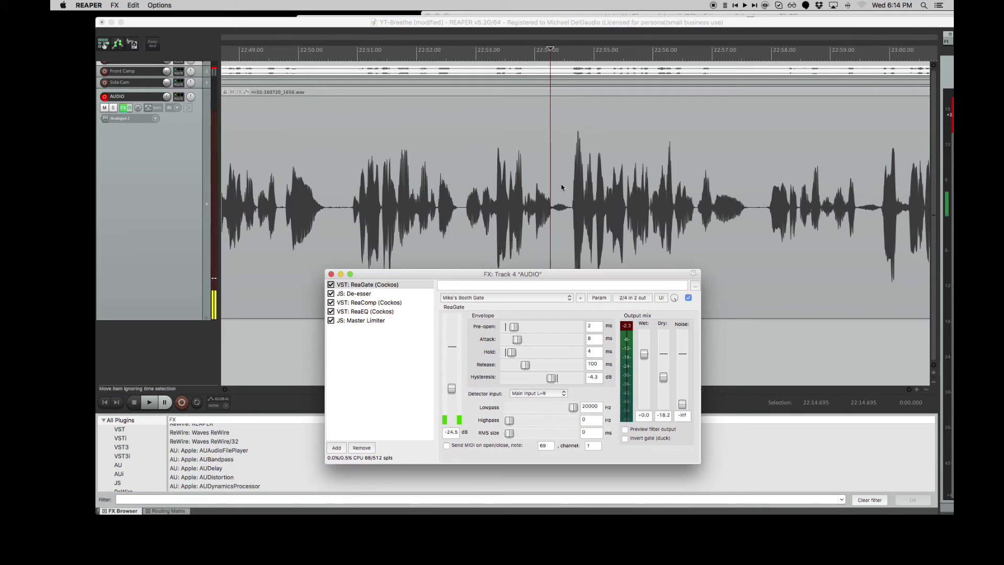
pyautogui.click(507, 50)
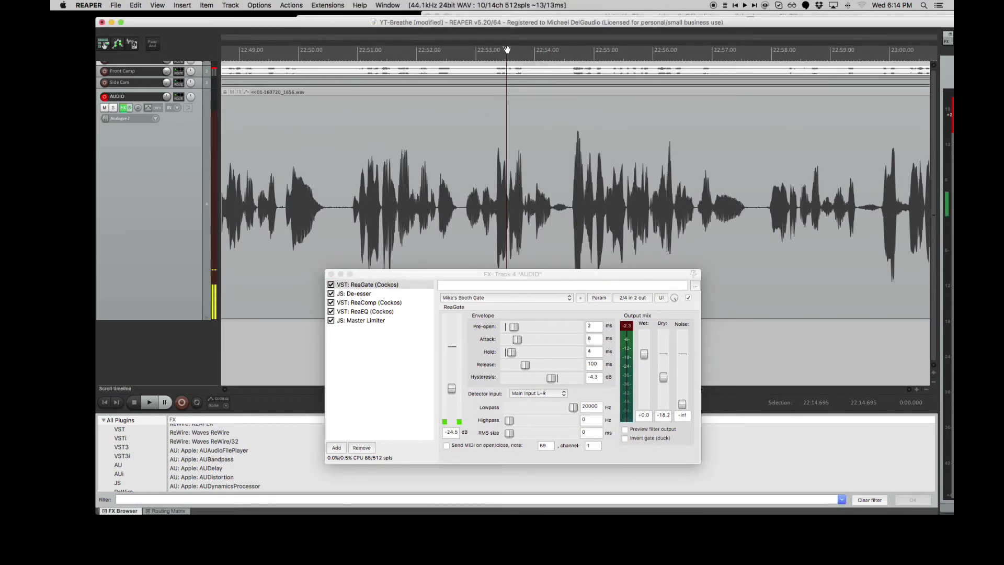
pyautogui.press('space')
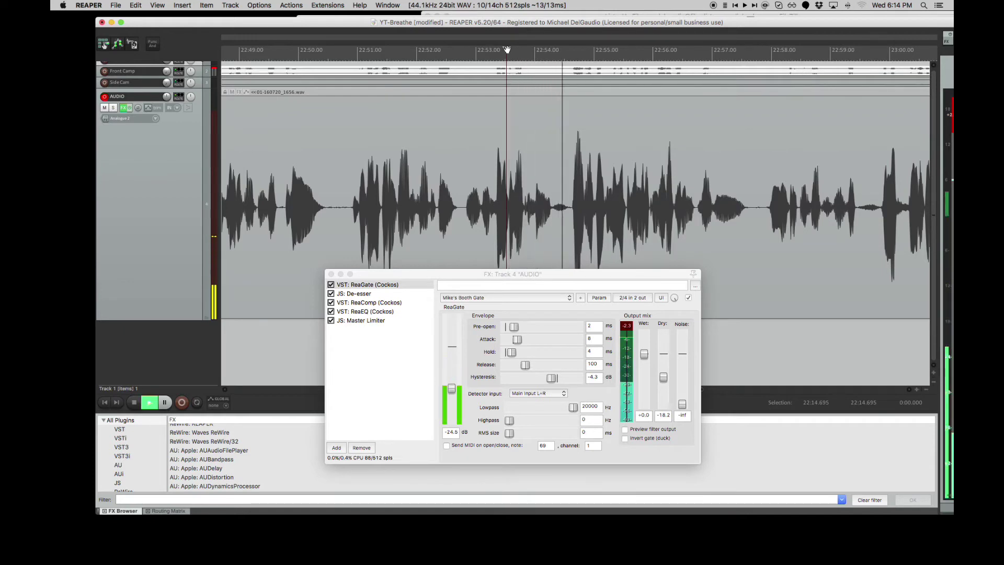
pyautogui.press('space')
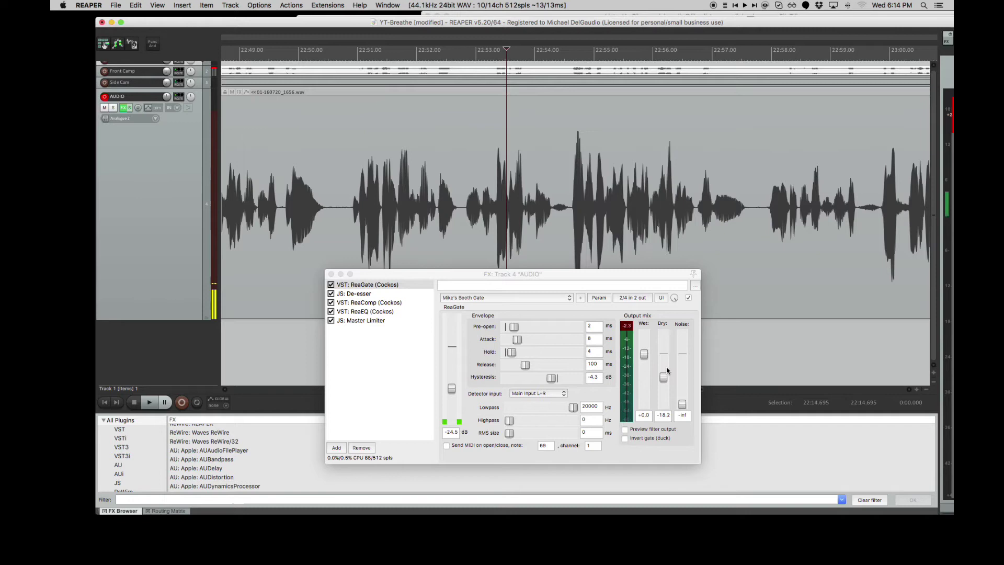
pyautogui.press('space')
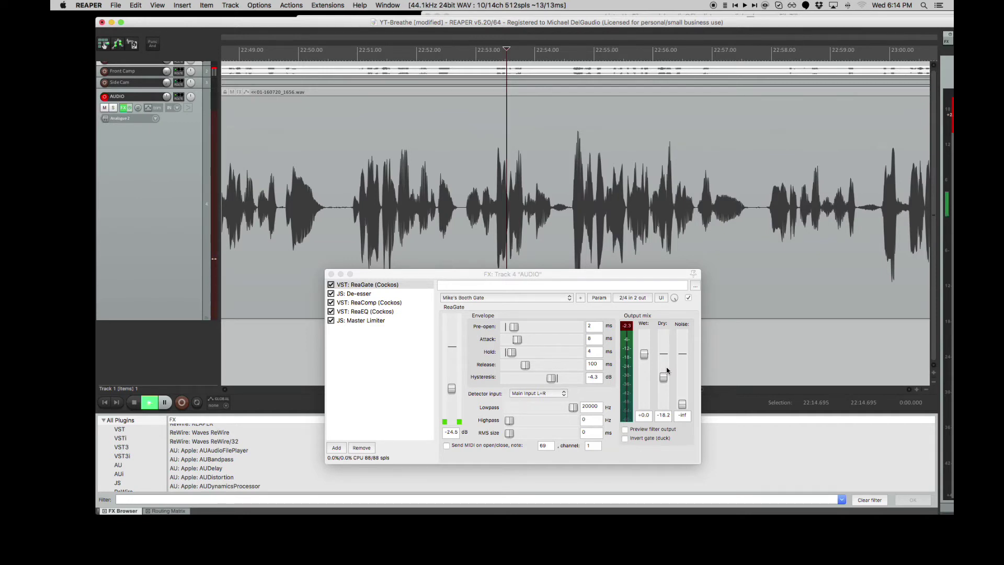
pyautogui.press('space')
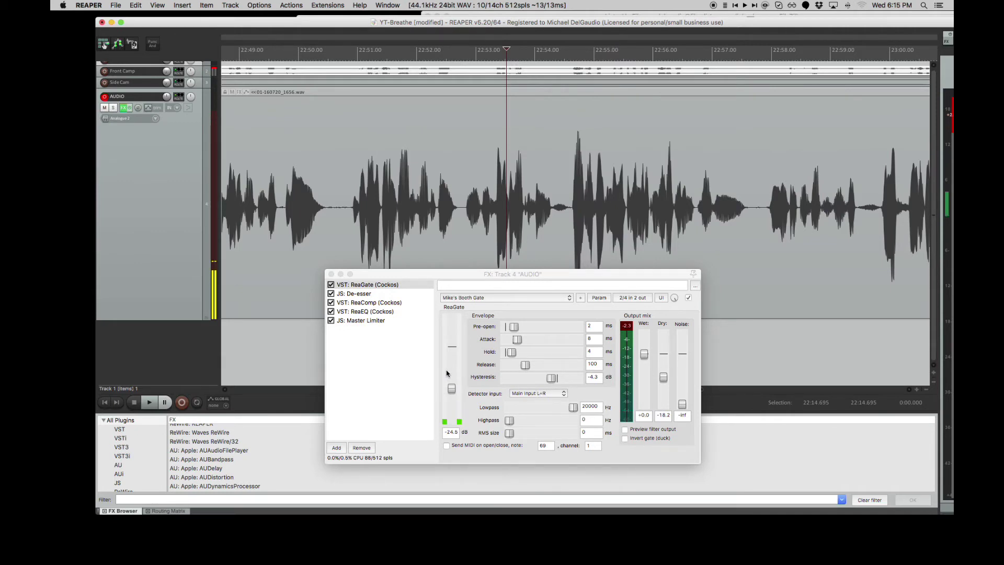
pyautogui.press('space')
# Lower ReaGate's threshold to -31.5 dB and cut its dry signal completely while listening
pyautogui.press('space')
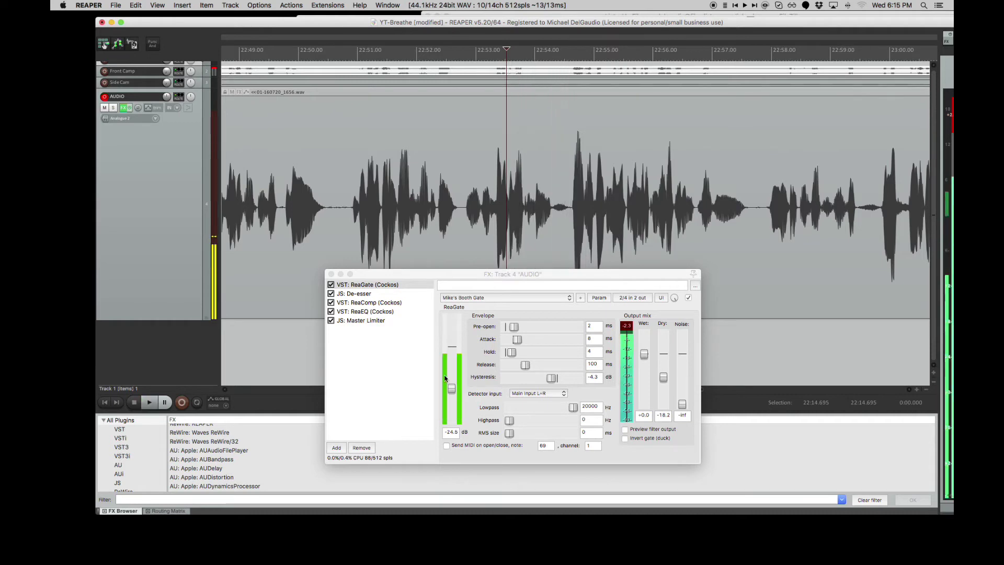
pyautogui.moveTo(452, 393); pyautogui.dragTo(453, 401)
pyautogui.press('space')
pyautogui.press('space')
pyautogui.press('space')
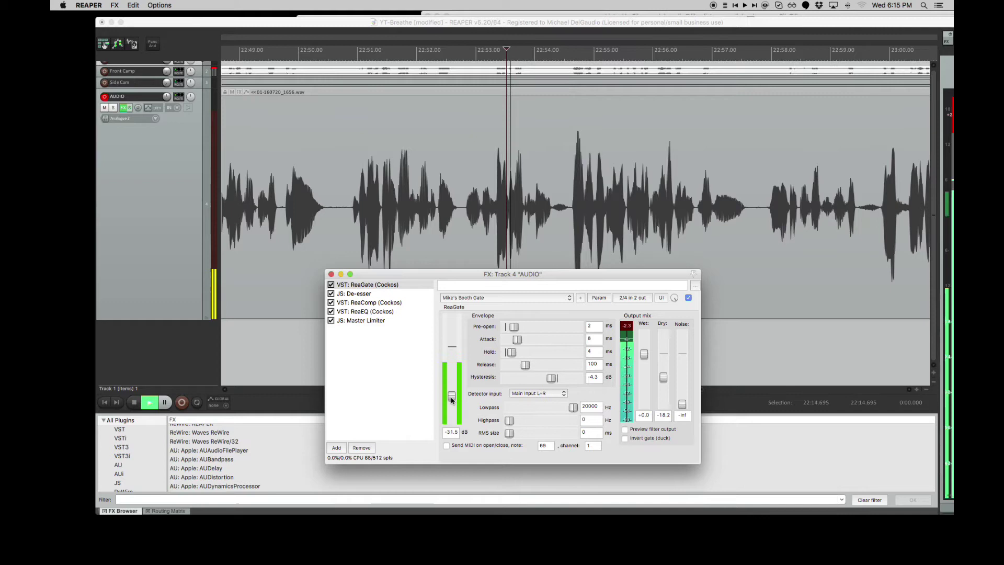
pyautogui.press('space')
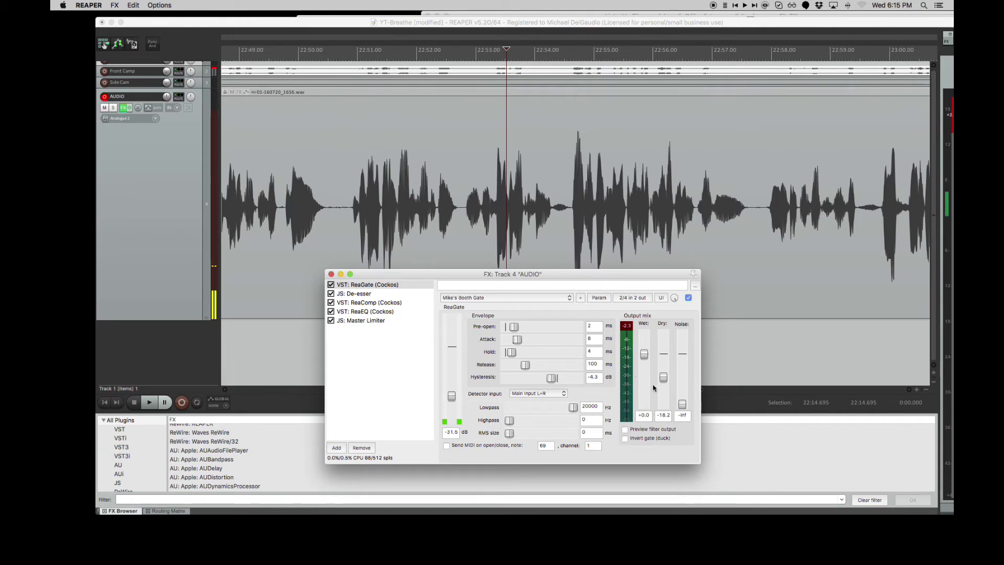
pyautogui.moveTo(663, 378); pyautogui.dragTo(662, 415)
pyautogui.press('space')
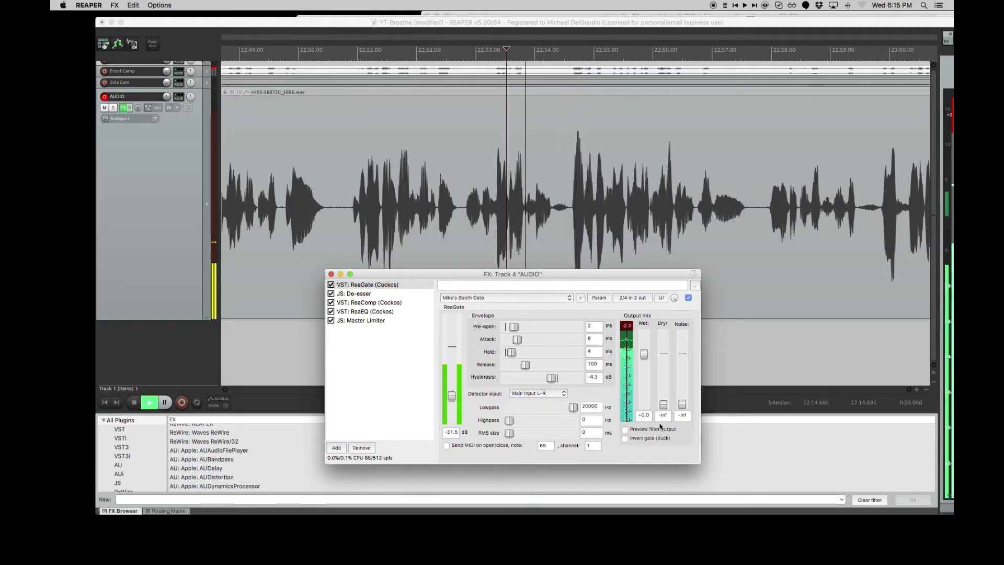
pyautogui.press('space')
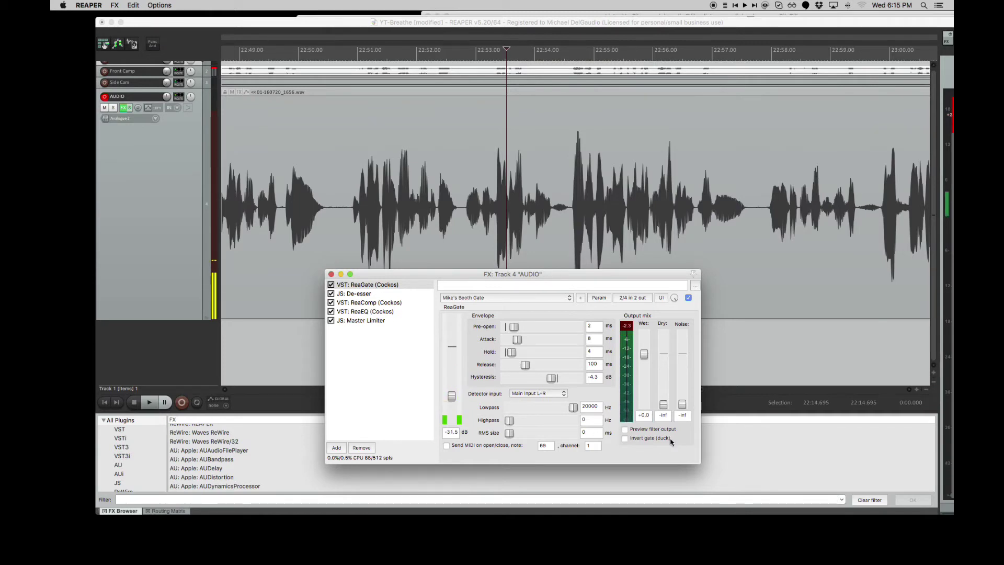
# Blend dry signal back in at about -20.8 dB and time-select the breath 22:54.3–22:54.611
pyautogui.moveTo(663, 406); pyautogui.dragTo(662, 383)
pyautogui.moveTo(552, 58); pyautogui.dragTo(571, 59)
pyautogui.click(540, 164)
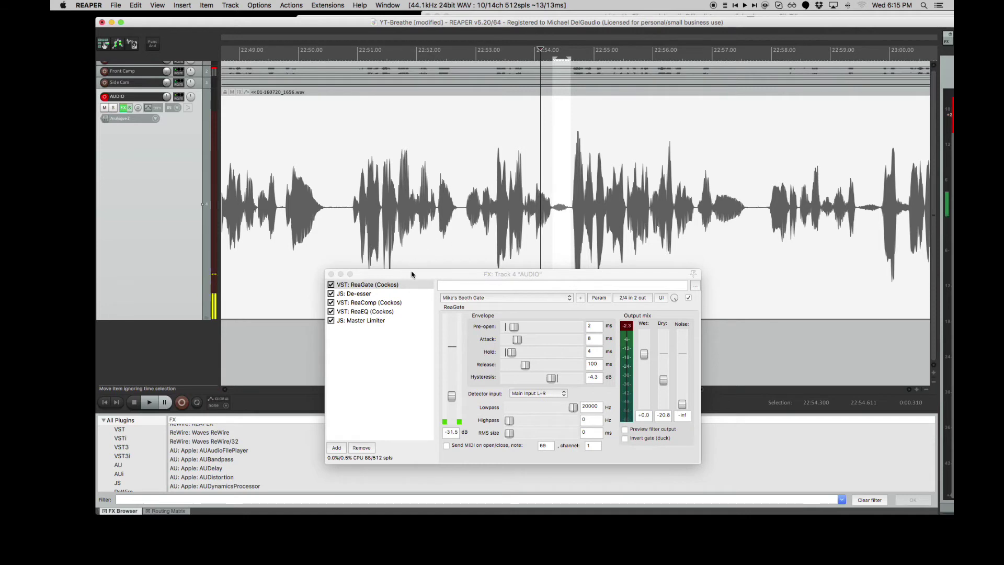
# Move the gate window aside, shrink the AUDIO track, and show its Volume (Pre-FX) envelope
pyautogui.moveTo(414, 274); pyautogui.dragTo(1003, 280)
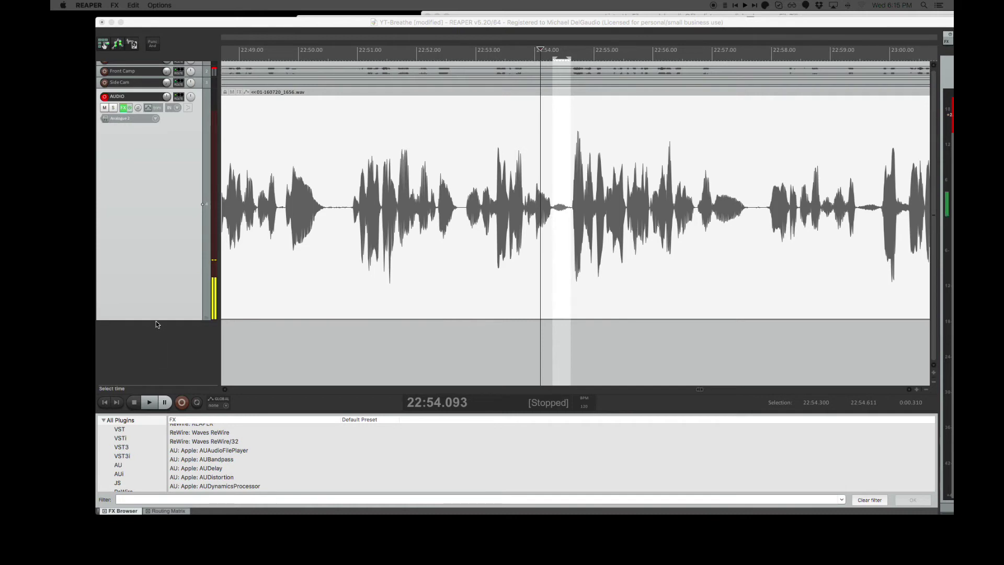
pyautogui.moveTo(156, 320); pyautogui.dragTo(150, 239)
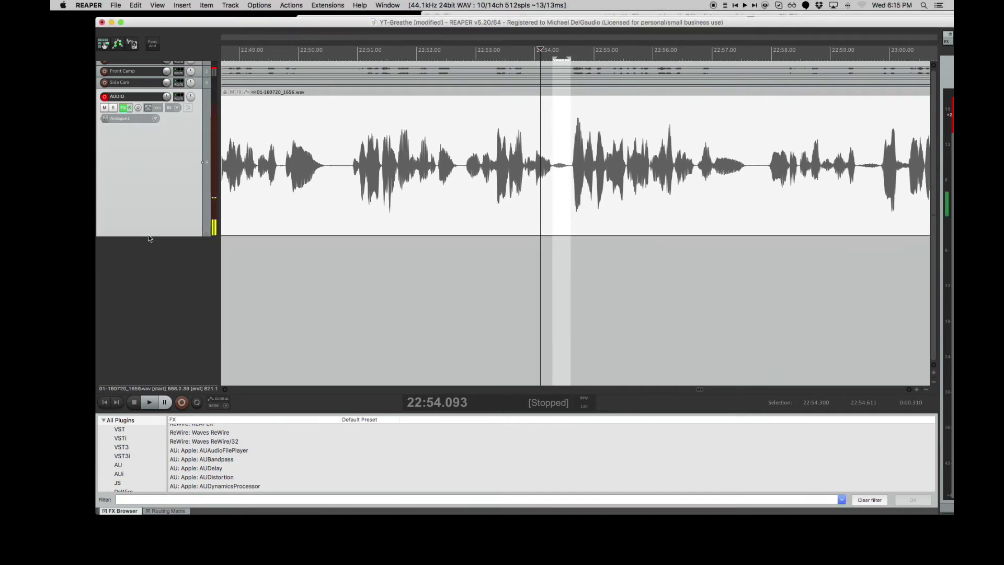
pyautogui.press('v')
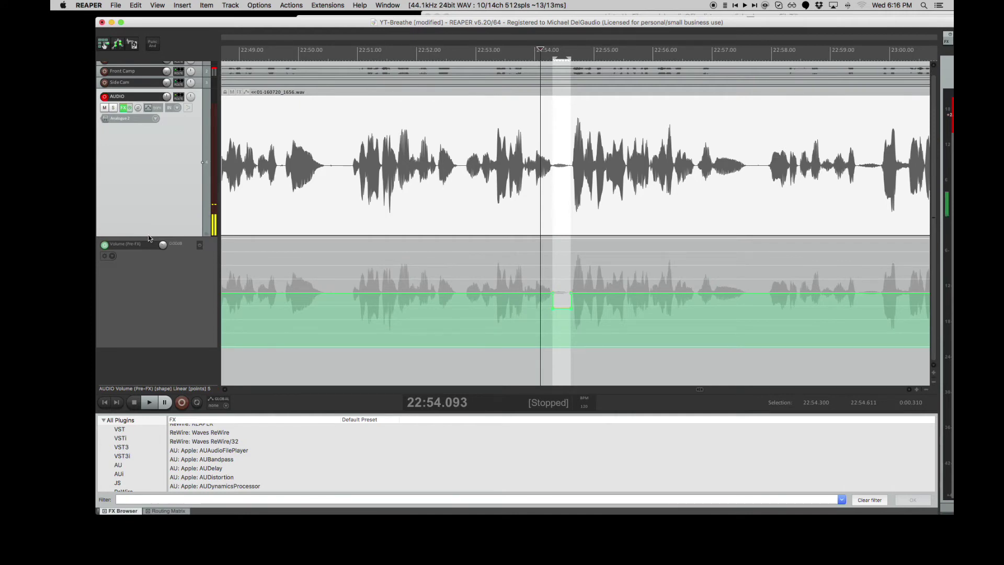
# Dip the envelope across the selected breath and audition it repeatedly, deepening the dip
pyautogui.press('Down')
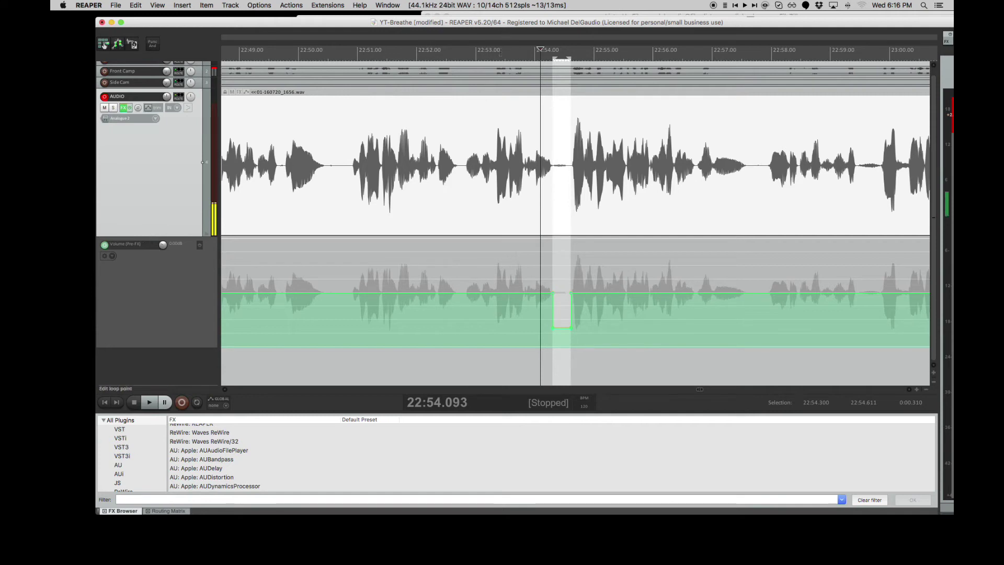
pyautogui.click(500, 42)
pyautogui.press('space')
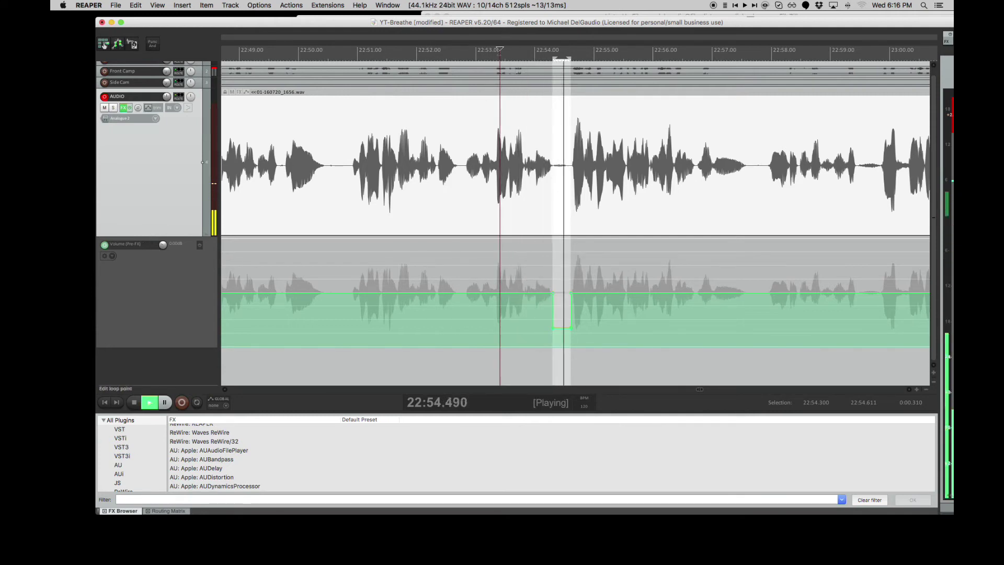
pyautogui.press('space')
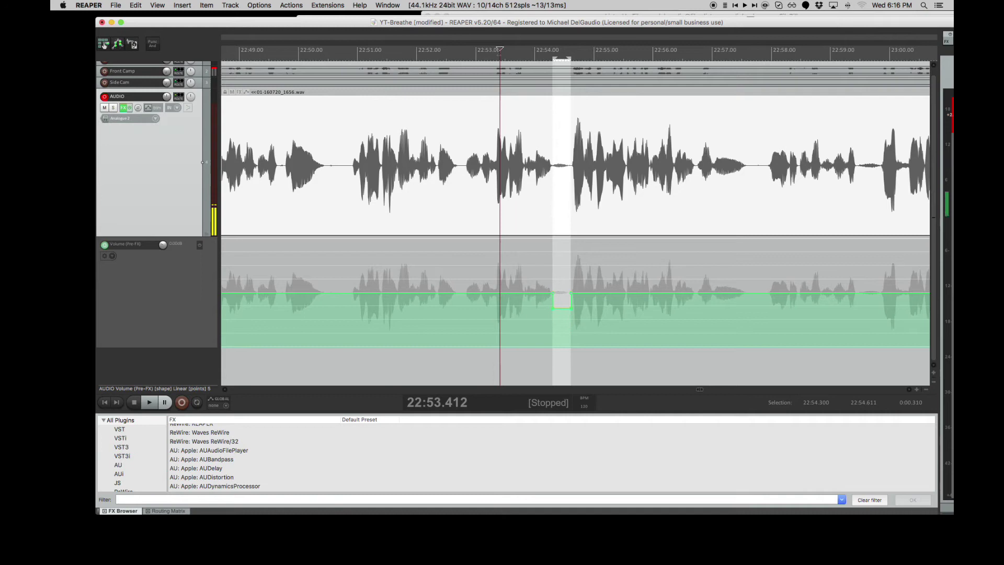
pyautogui.press('space')
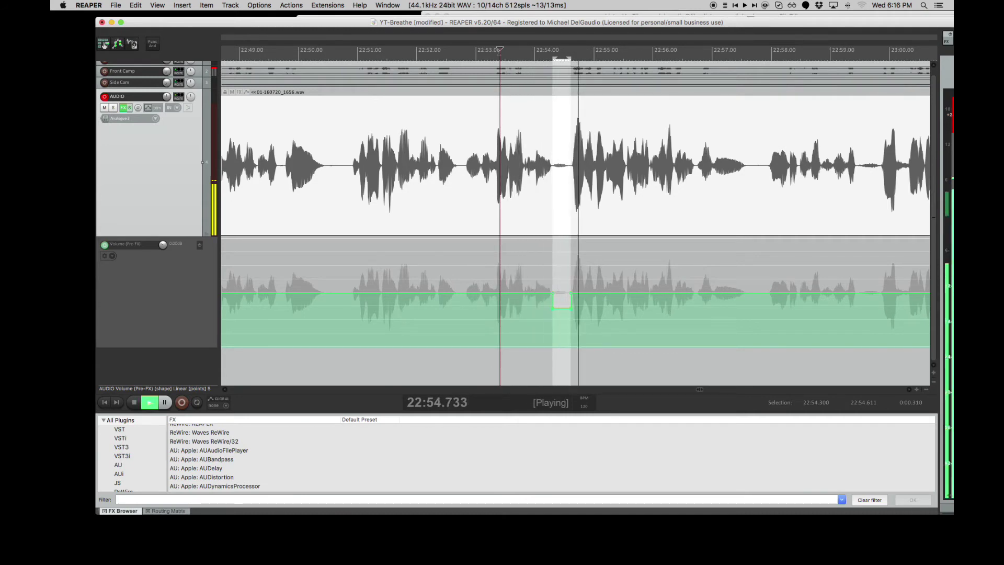
pyautogui.press('space')
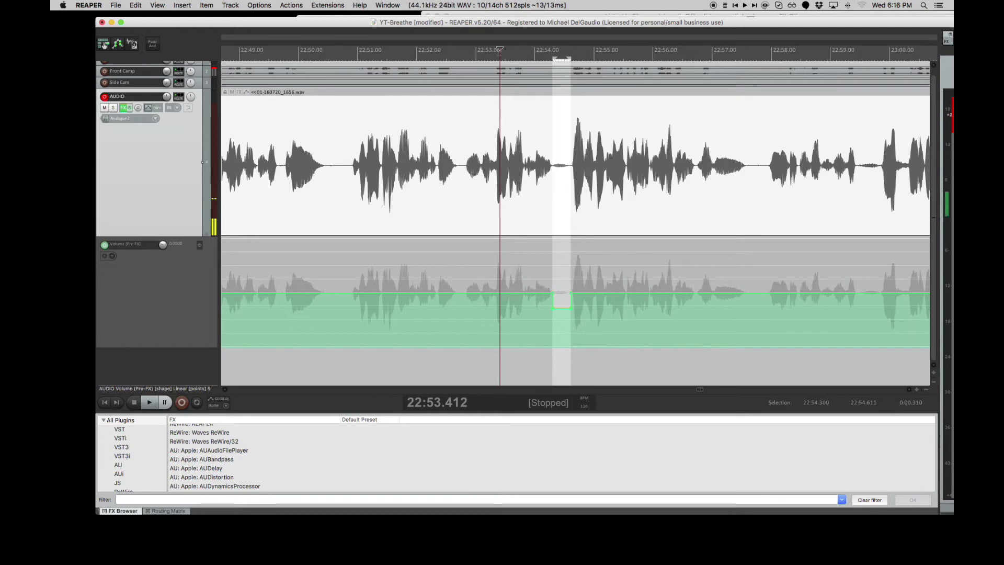
pyautogui.press('space')
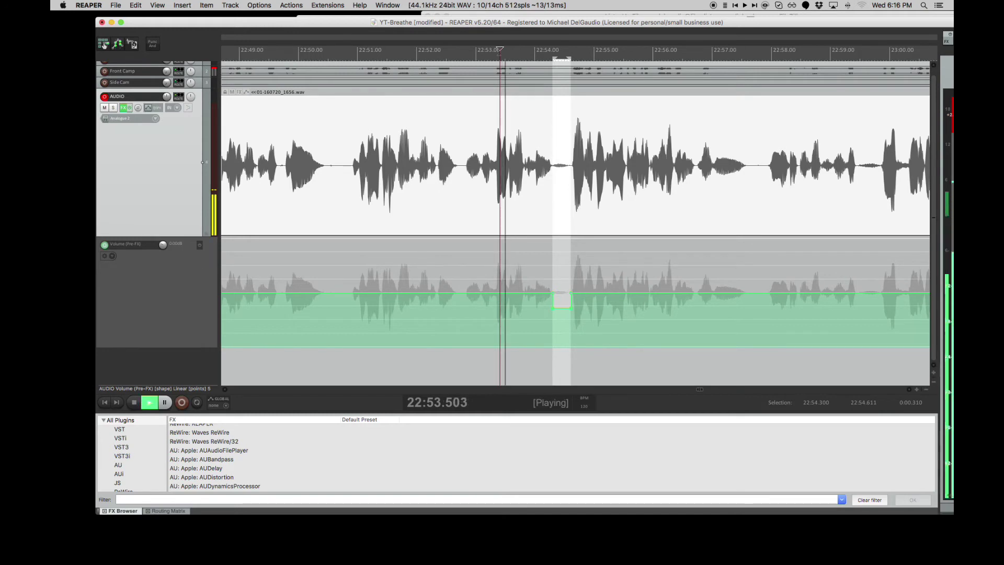
pyautogui.press('space')
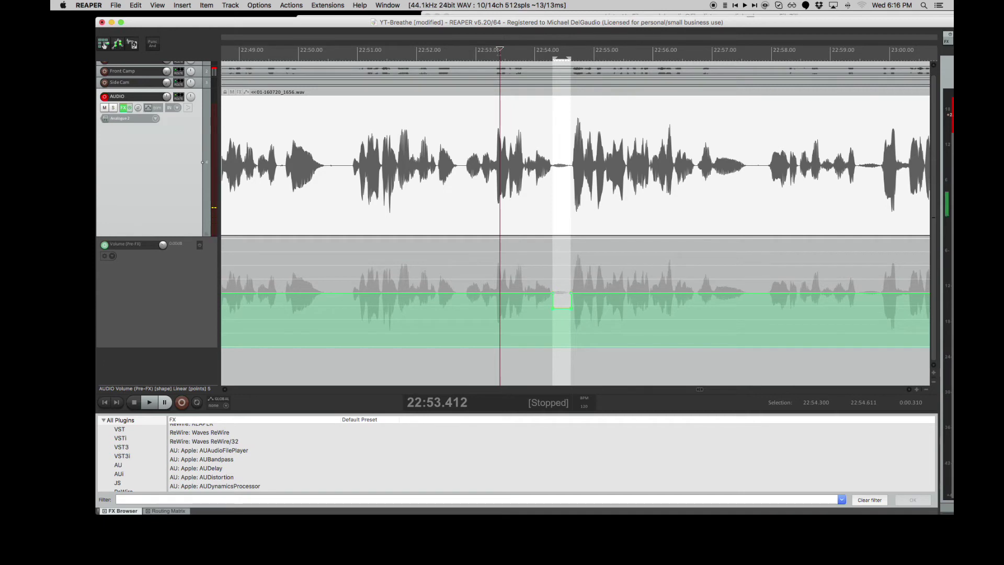
pyautogui.press('space')
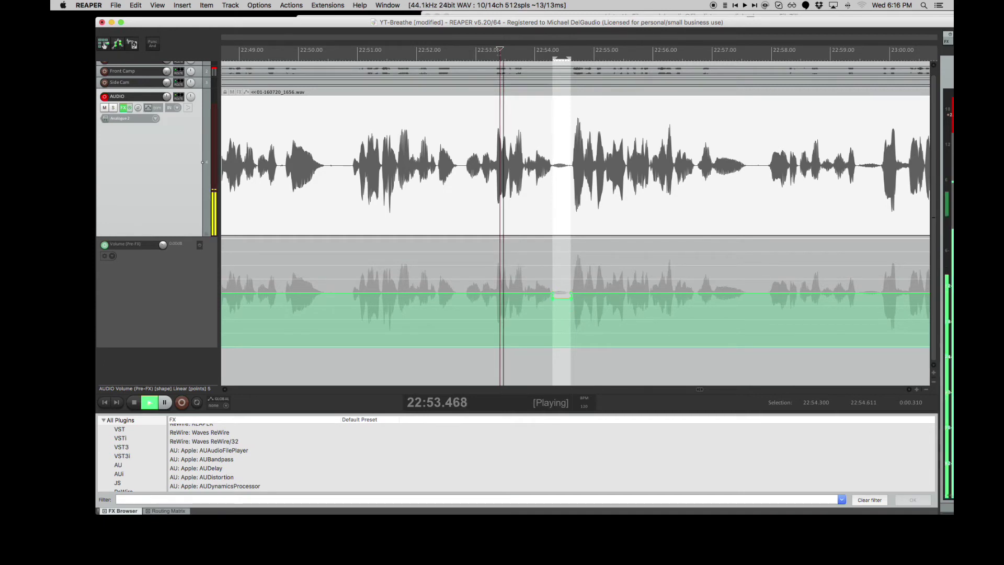
pyautogui.press('space')
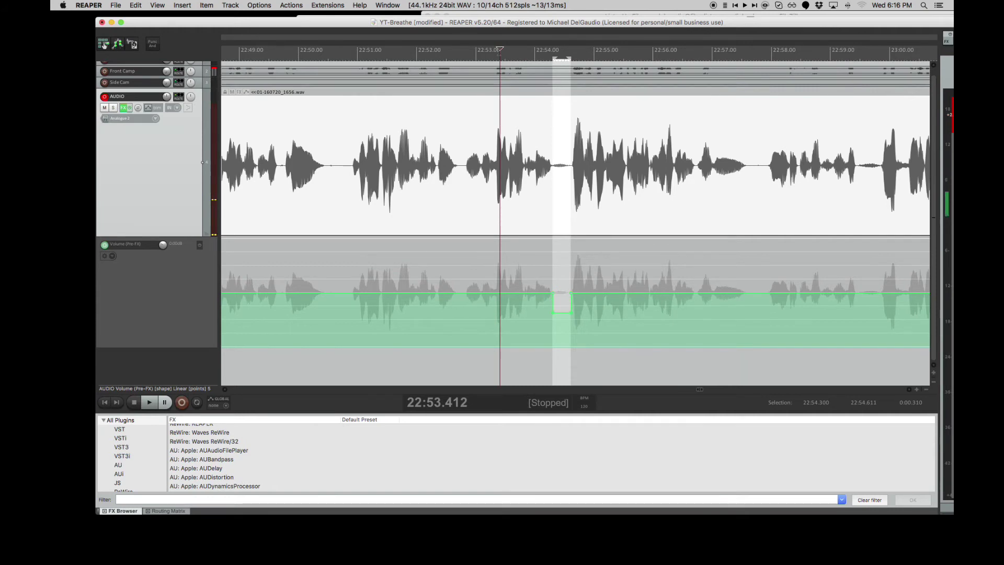
pyautogui.press('space')
pyautogui.press('space')
# Open the Actions list and select 'Make 4 points and reduce envelope to zero'
pyautogui.click(288, 6)
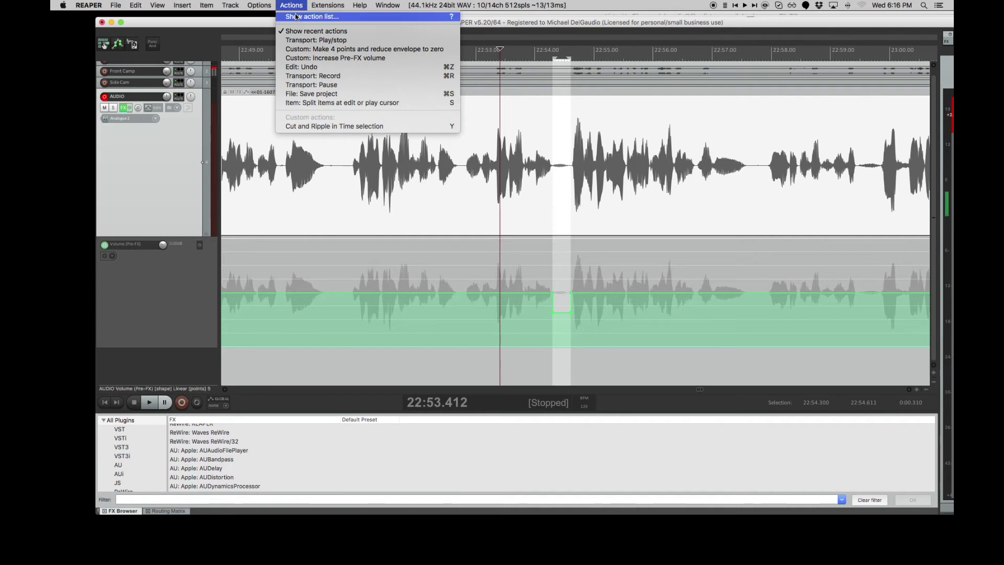
pyautogui.click(299, 17)
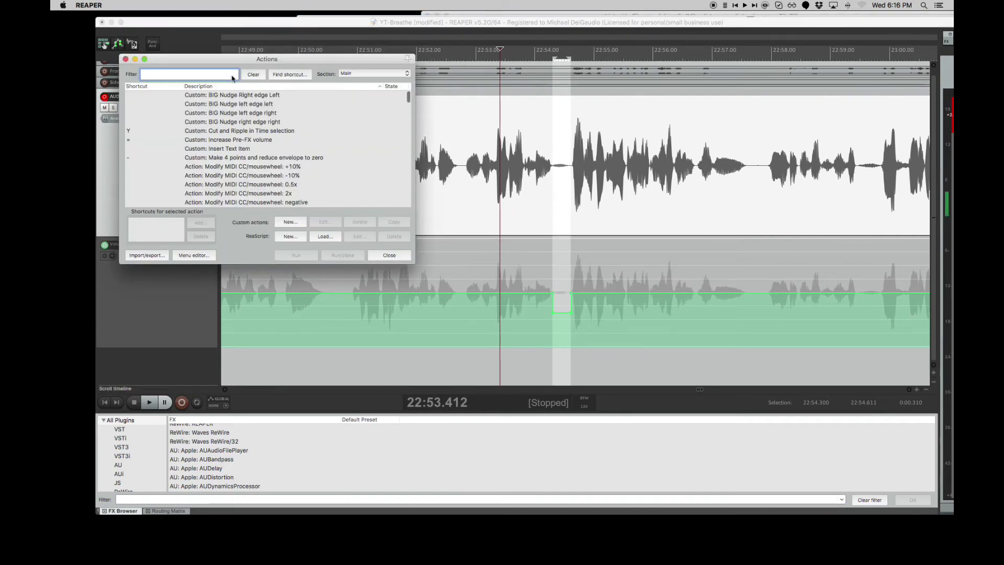
pyautogui.moveTo(185, 62); pyautogui.dragTo(372, 60)
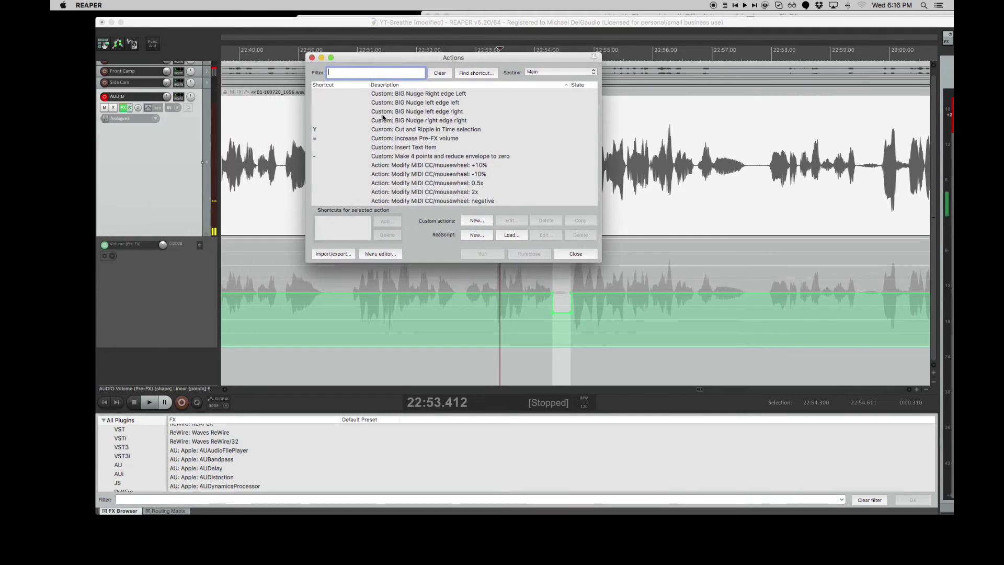
pyautogui.click(385, 157)
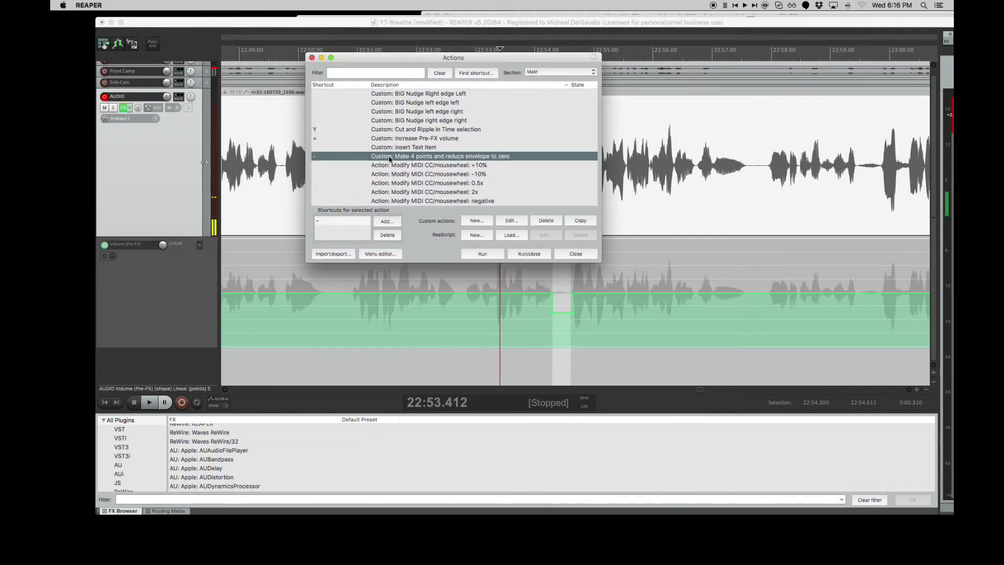
# View that custom action's steps in the editor, then cancel without saving
pyautogui.click(507, 221)
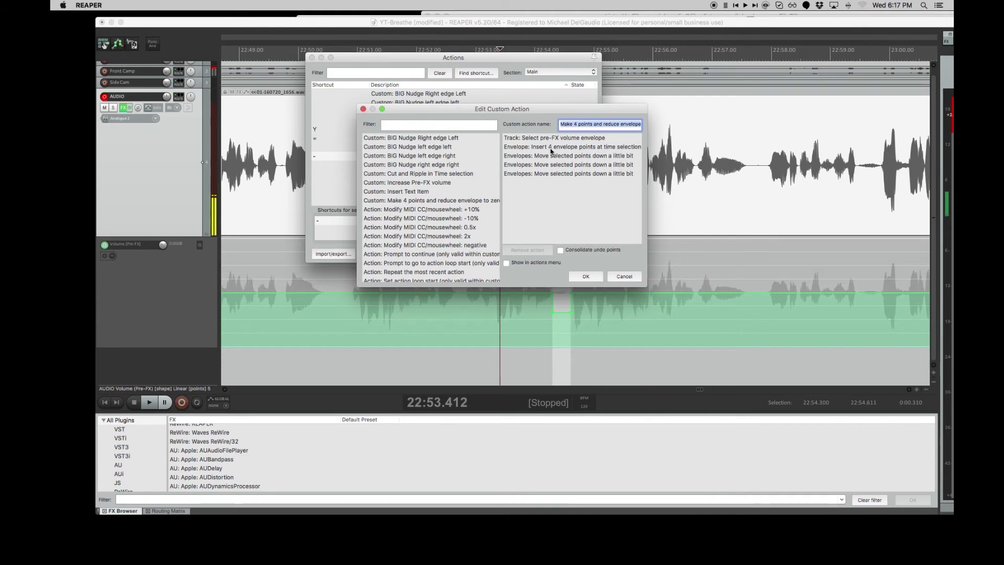
pyautogui.moveTo(508, 110); pyautogui.dragTo(406, 103)
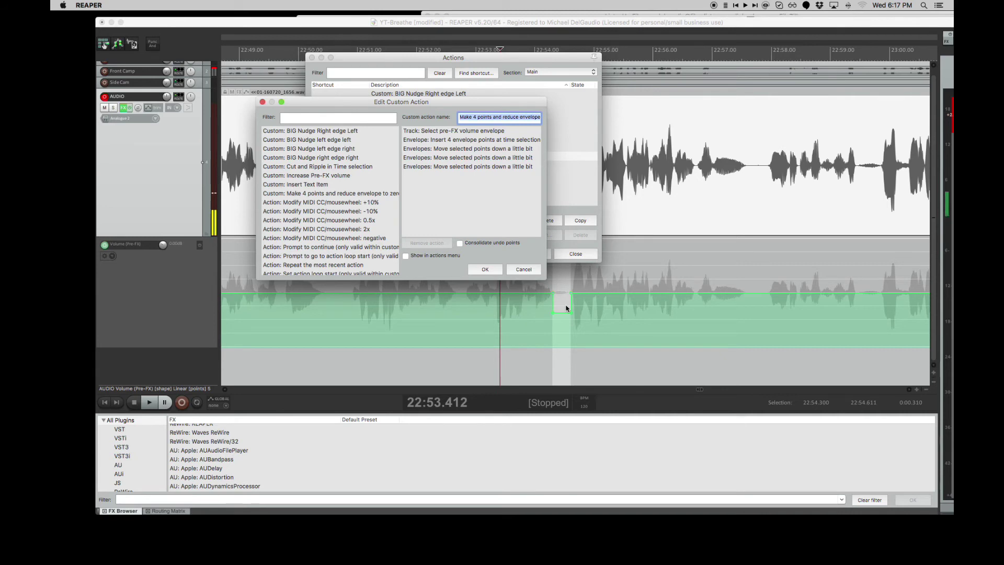
pyautogui.press('BackSpace')
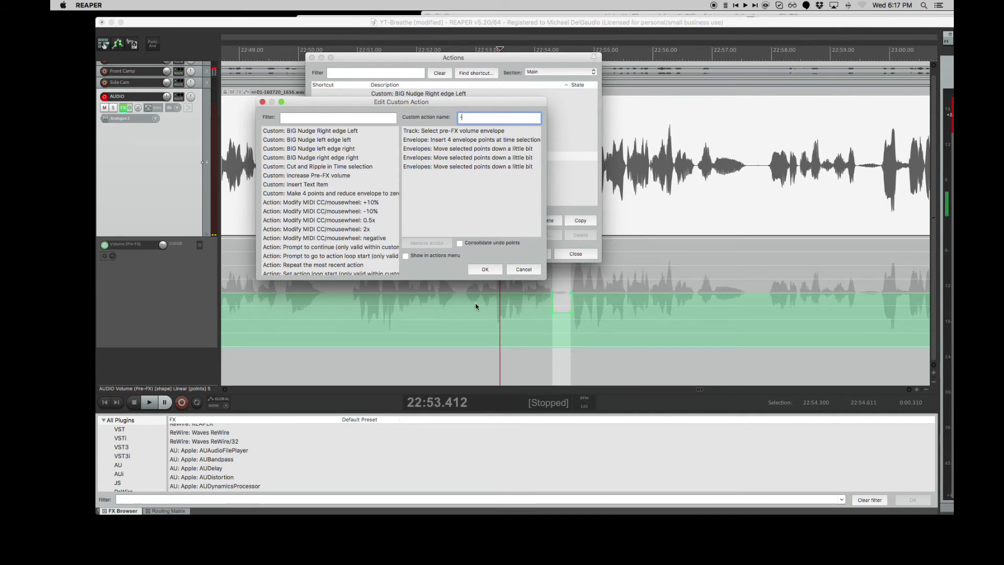
pyautogui.click(523, 270)
pyautogui.scroll(1, 363, 175)
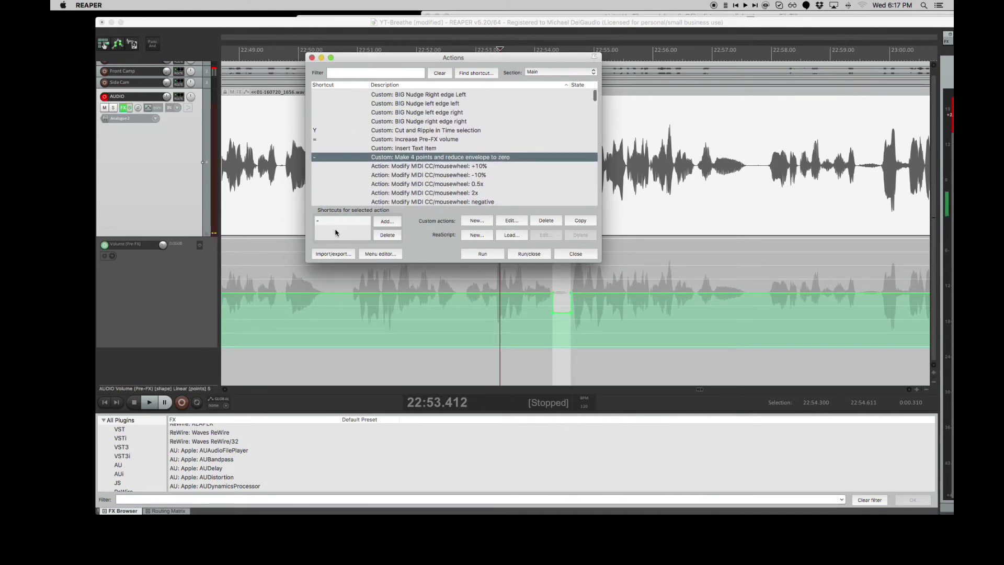
# Check the shortcut assigned to the Increase Pre-FX volume action, then close the list
pyautogui.click(337, 73)
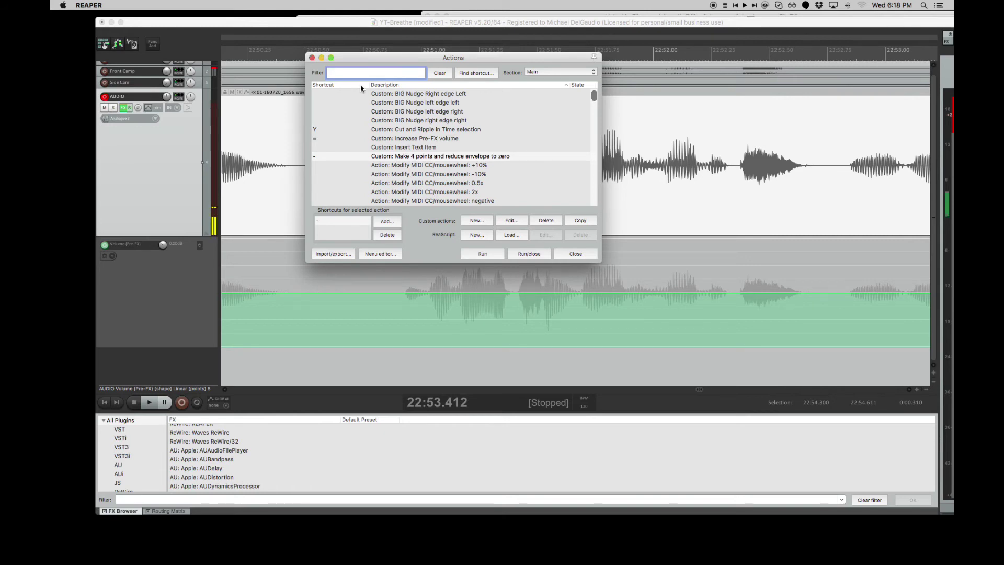
pyautogui.click(422, 139)
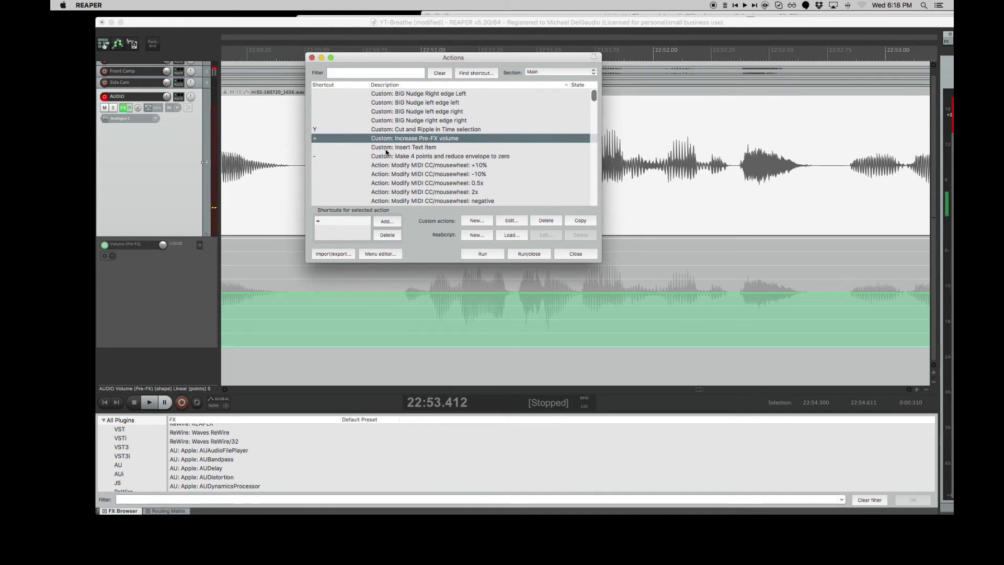
pyautogui.press('Escape')
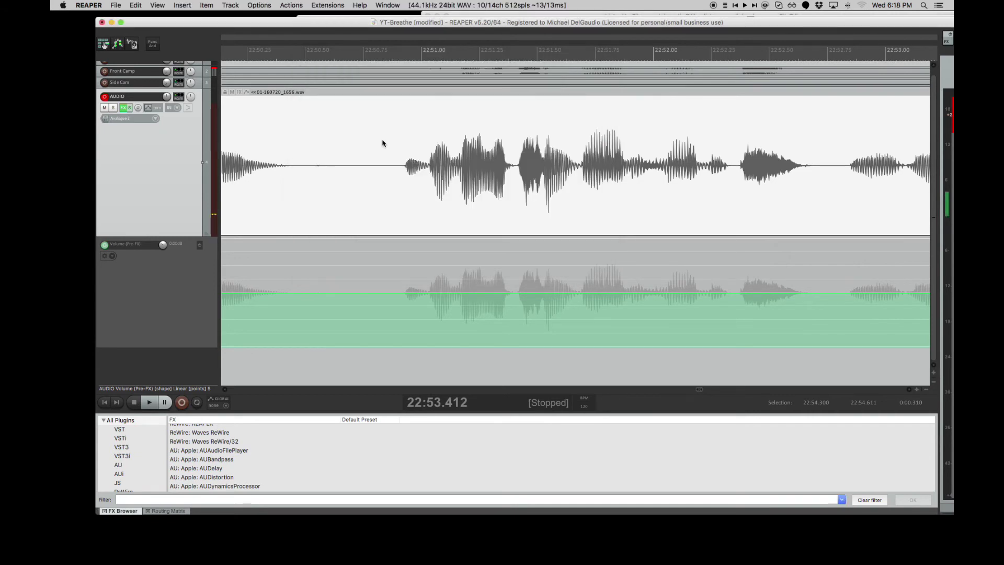
# Reopen the Actions list, view 'Custom: Increase Pre-FX volume' steps, then close everything
pyautogui.click(291, 6)
pyautogui.click(308, 16)
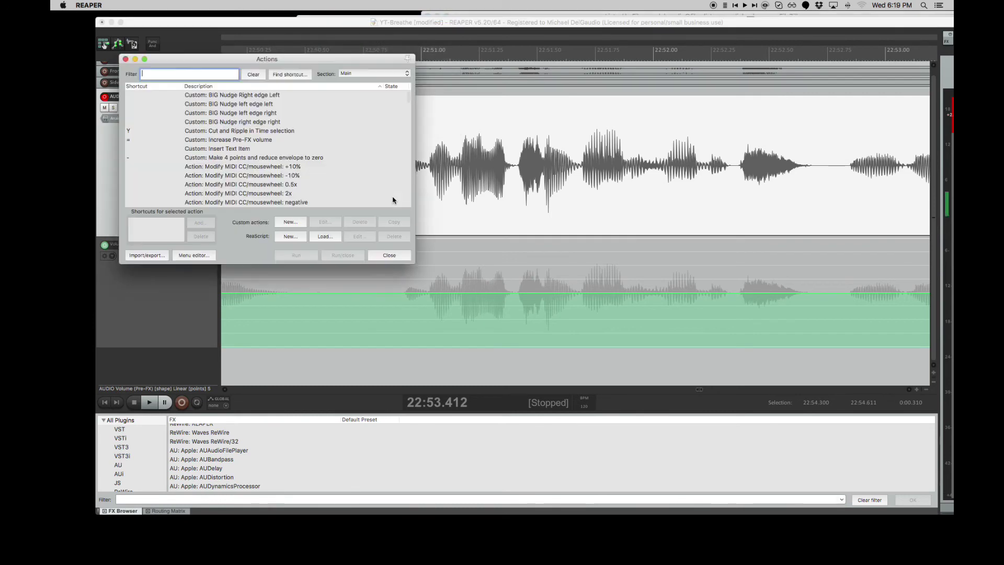
pyautogui.click(216, 142)
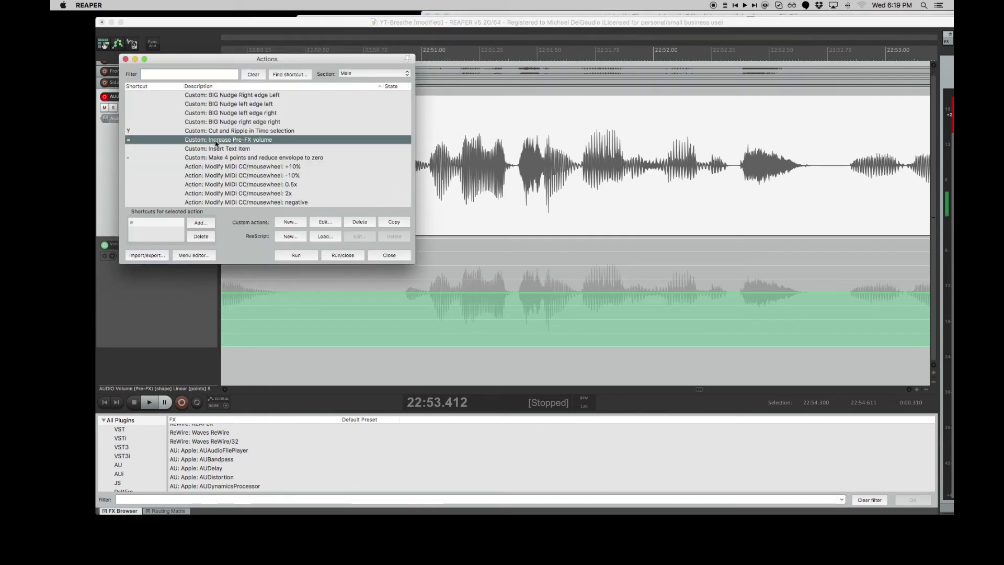
pyautogui.click(325, 222)
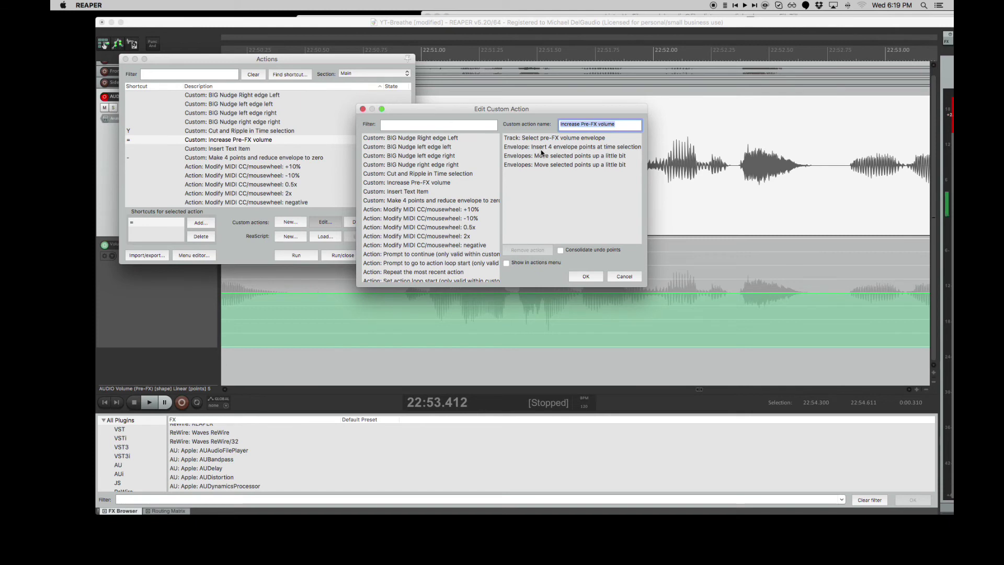
pyautogui.click(624, 276)
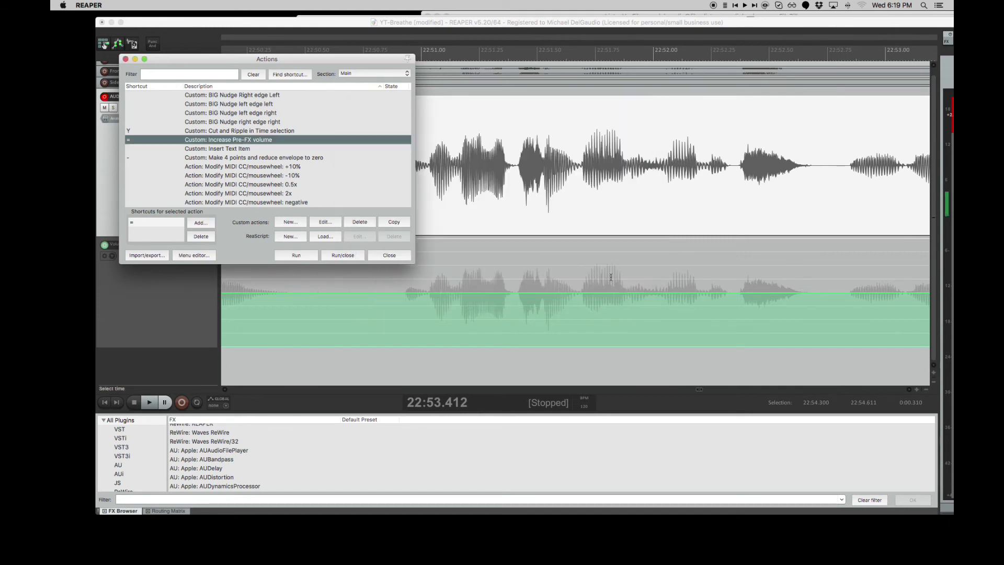
pyautogui.click(125, 59)
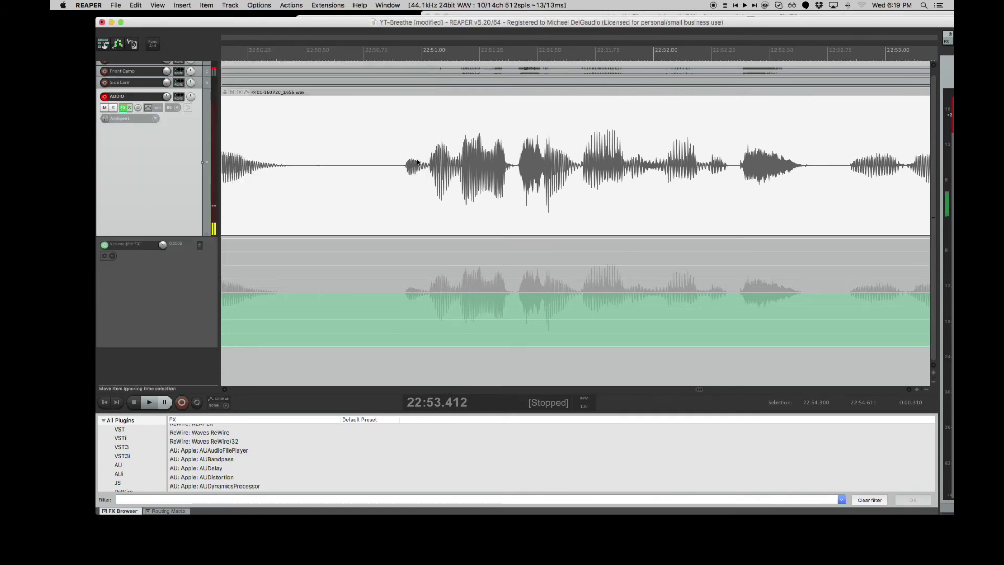
# Move the view to 23:17–23:24 and play the voice-over from 23:19.721
pyautogui.hscroll(-1, 405, 169)
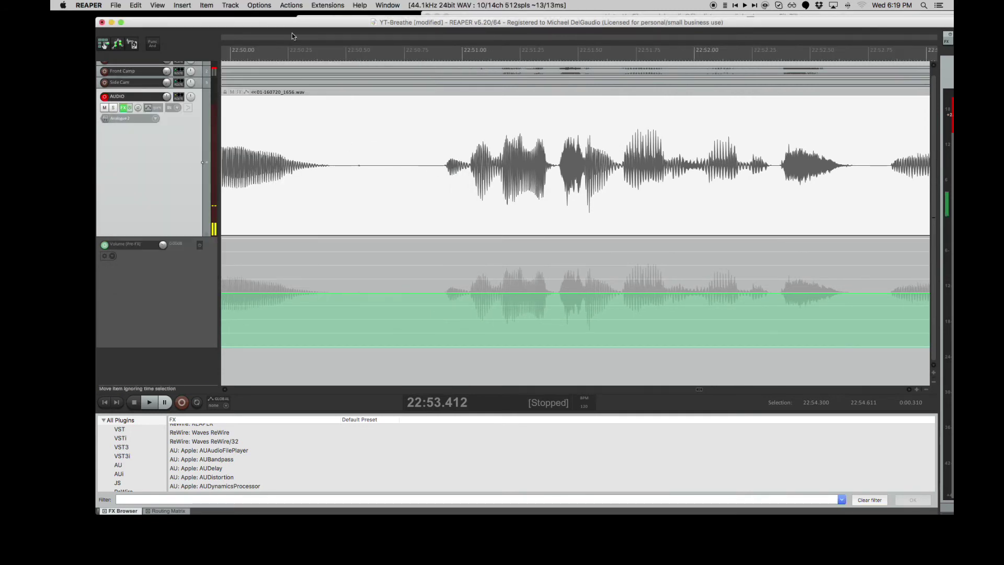
pyautogui.hscroll(-8, 293, 104)
pyautogui.scroll(-5, 296, 106)
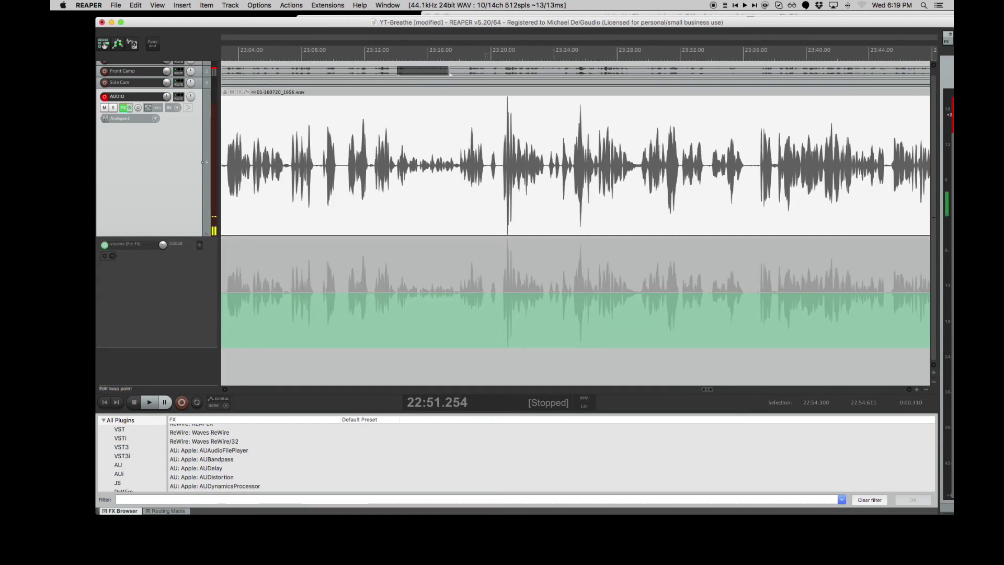
pyautogui.click(487, 53)
pyautogui.press('space')
pyautogui.press('space')
pyautogui.scroll(4, 486, 89)
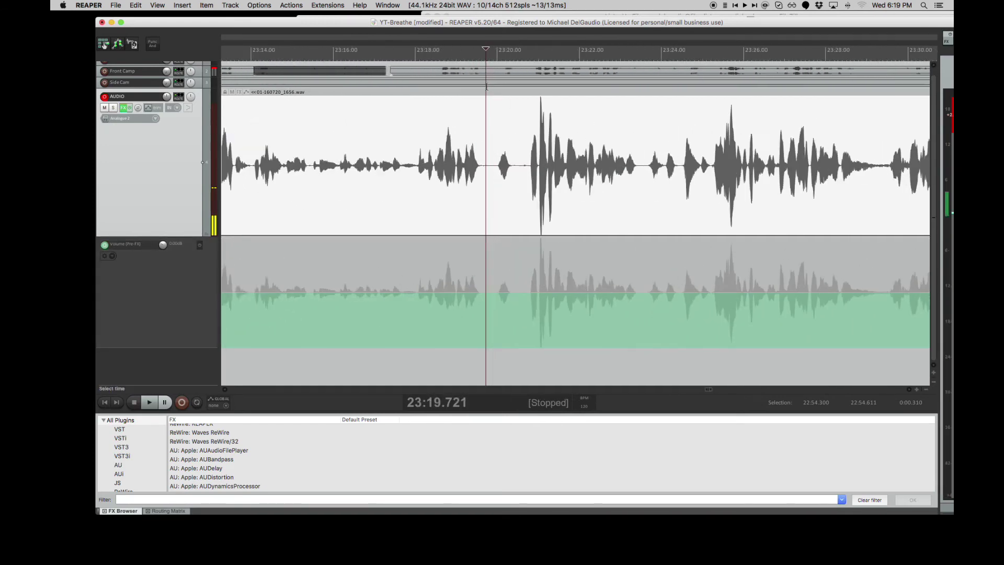
pyautogui.scroll(3, 486, 89)
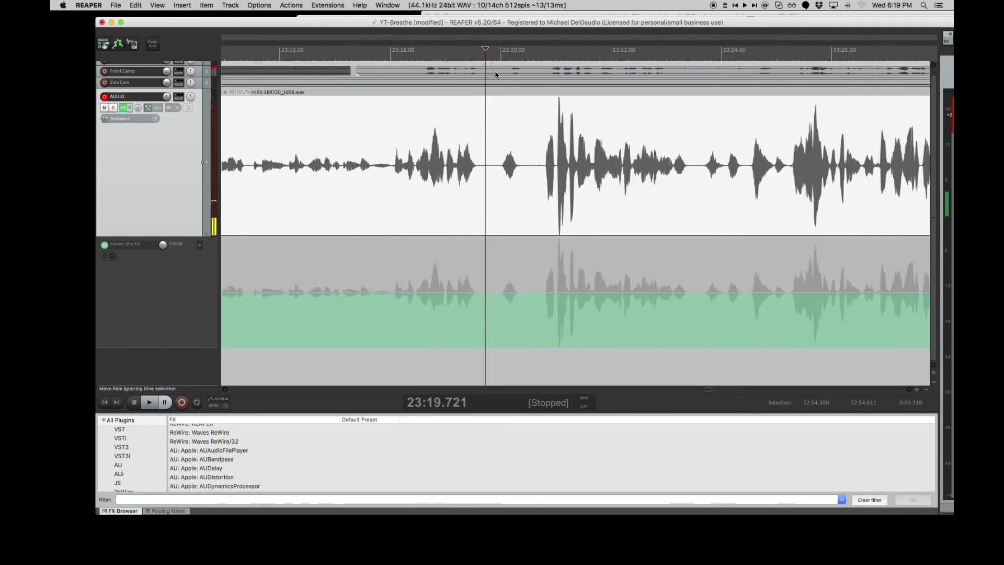
# Select the breath 23:19.914–23:20.417, dip its volume envelope, and audition the result twice
pyautogui.moveTo(497, 55); pyautogui.dragTo(540, 57)
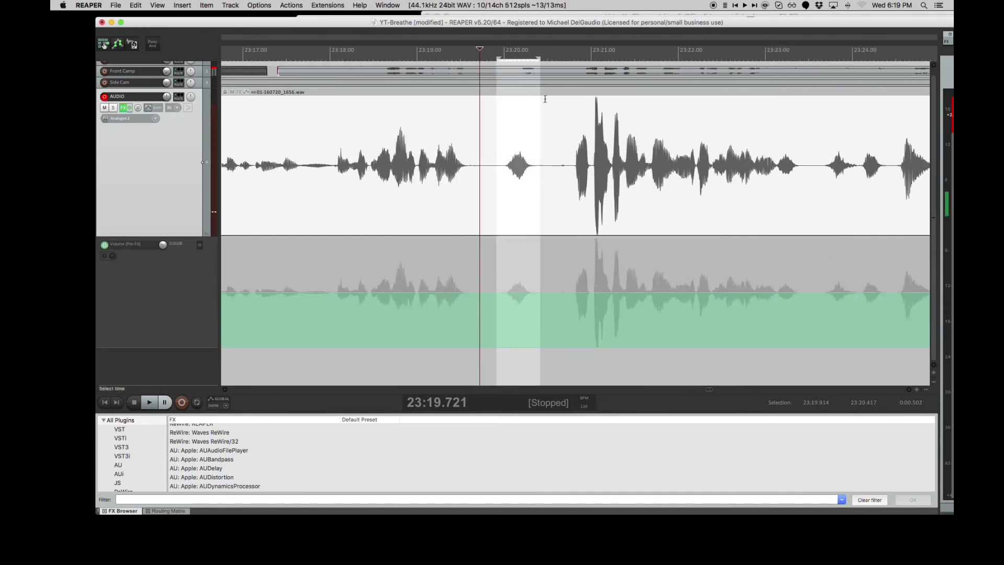
pyautogui.press('b')
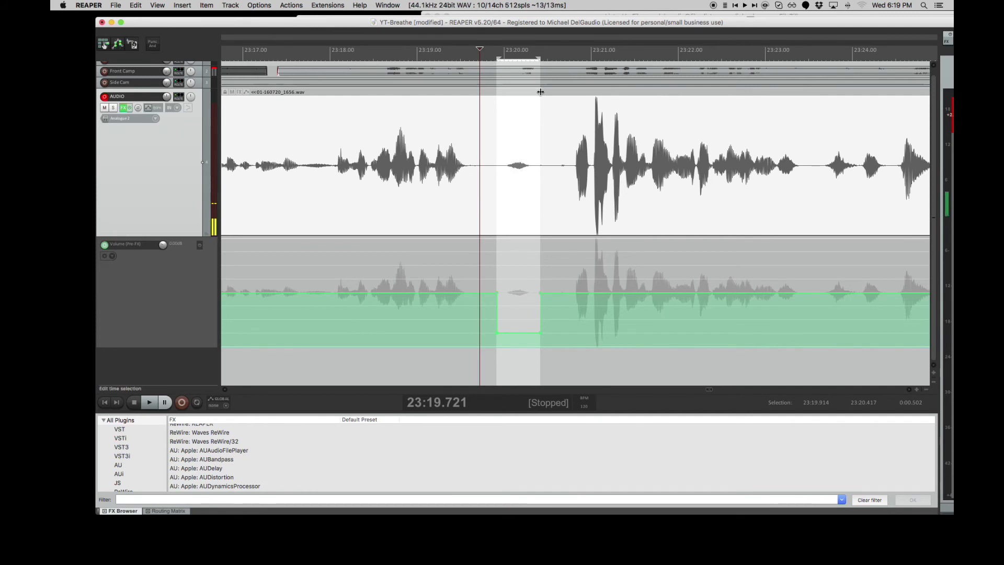
pyautogui.click(469, 54)
pyautogui.press('space')
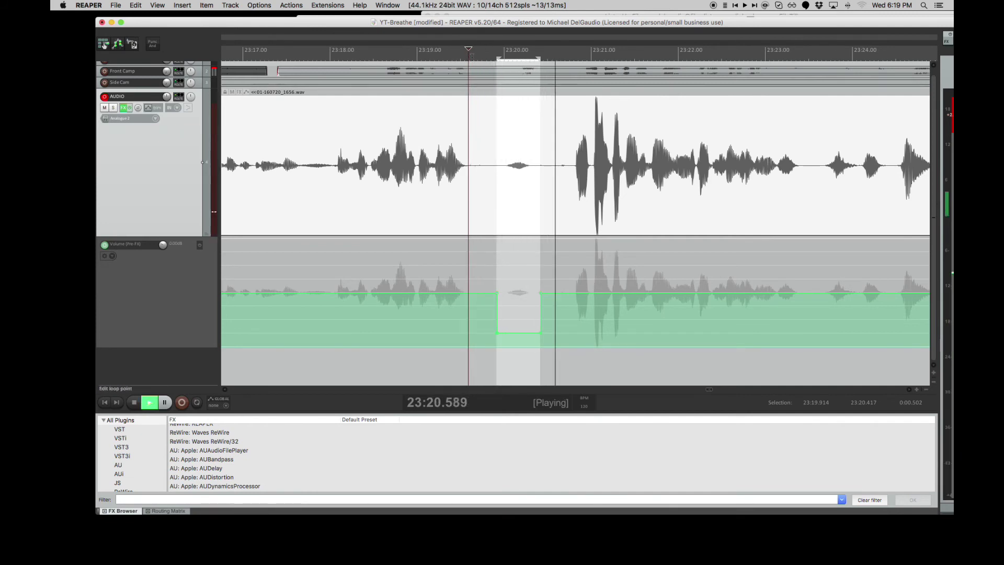
pyautogui.press('space')
pyautogui.press('space')
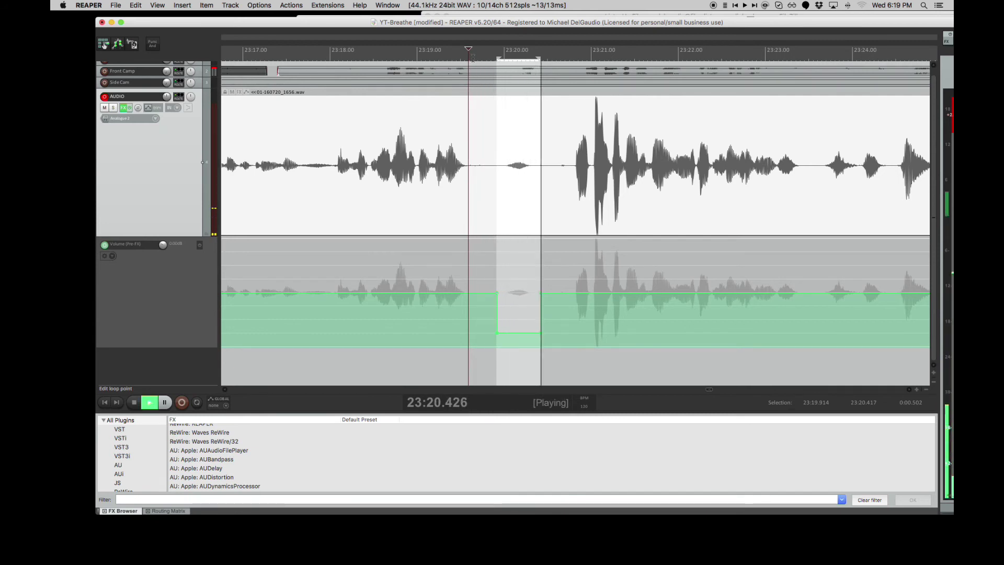
pyautogui.press('space')
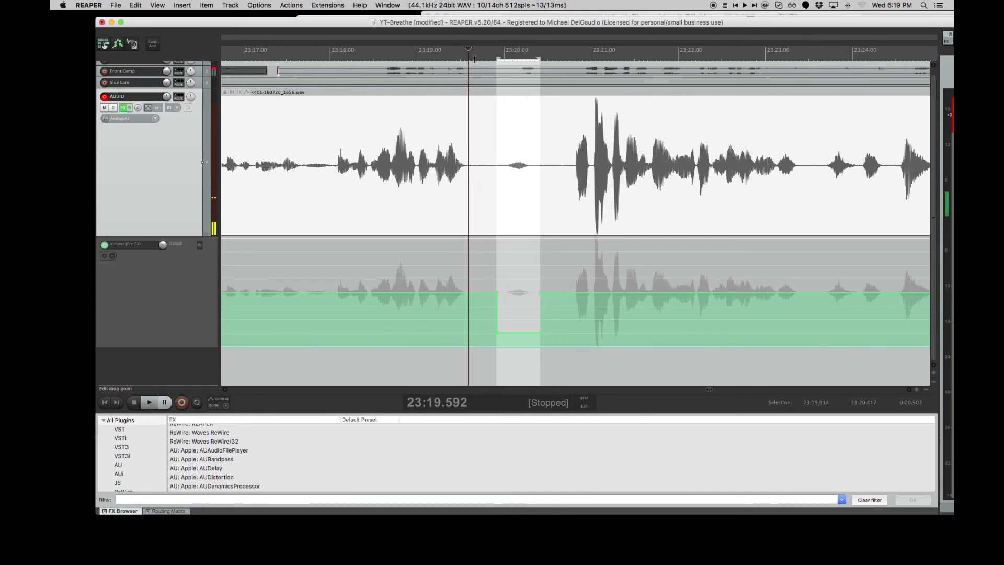
pyautogui.press('space')
pyautogui.press('space')
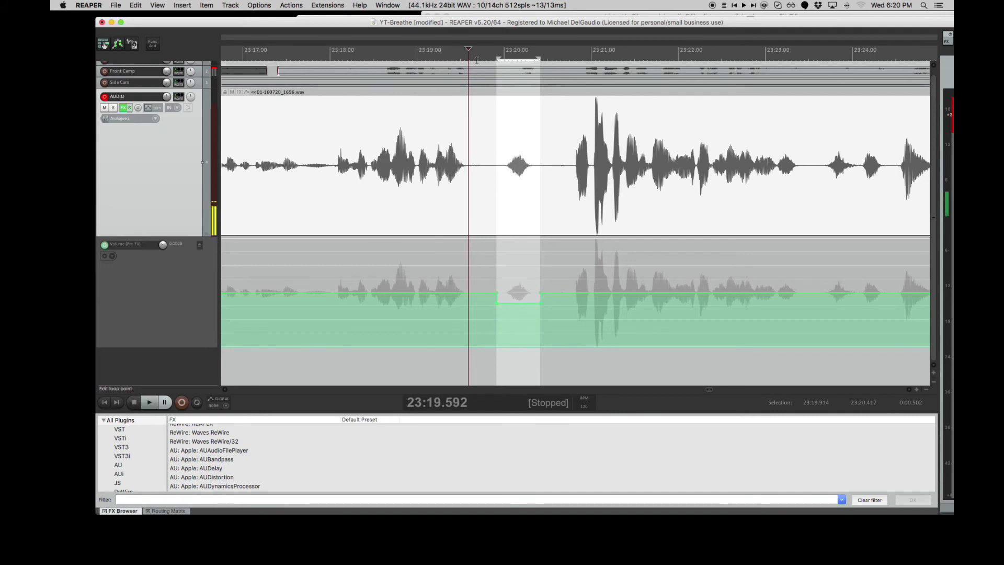
# Raise the envelope over the breath one step and play back to compare
pyautogui.hotkey('ctrl', 'Up')
pyautogui.press('space')
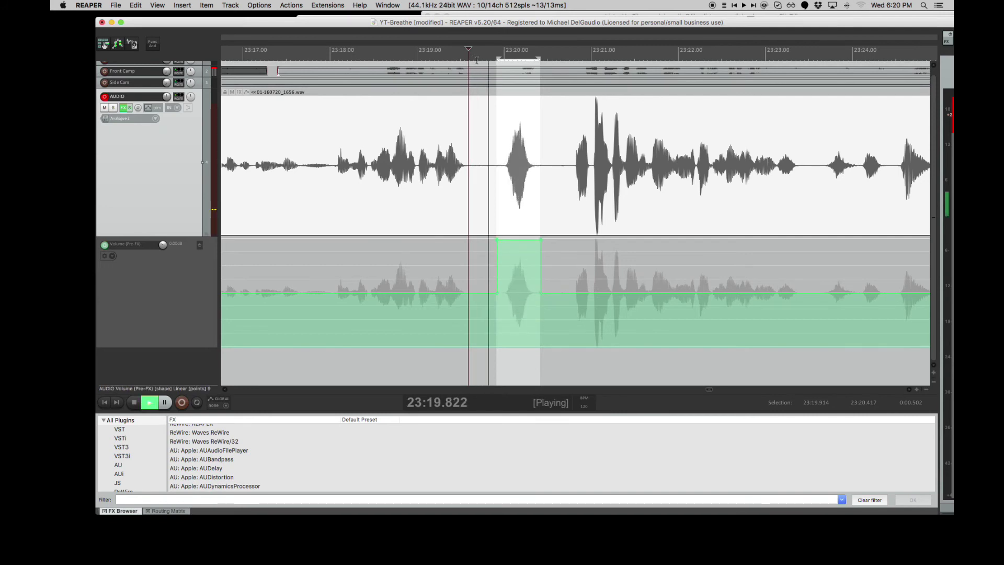
pyautogui.press('space')
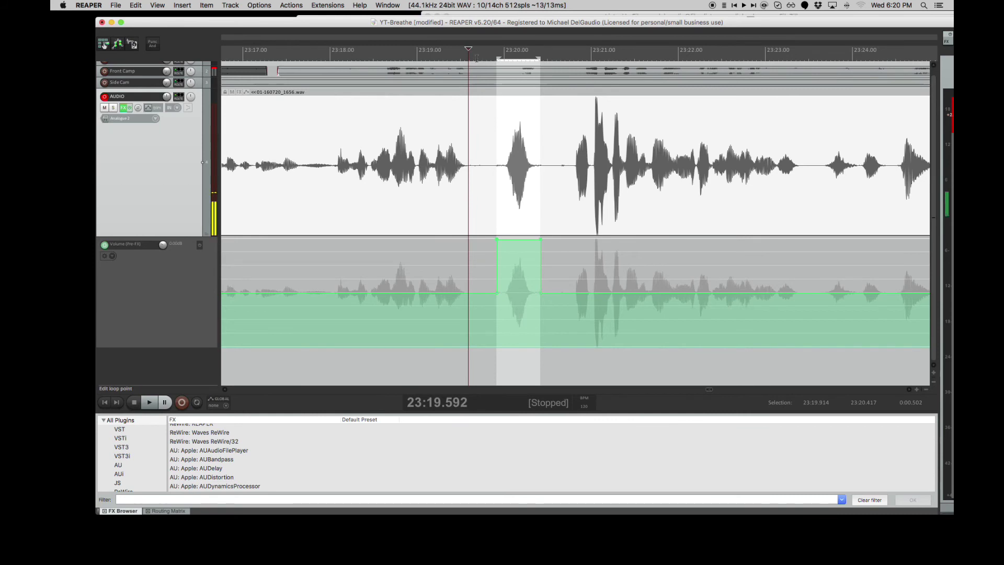